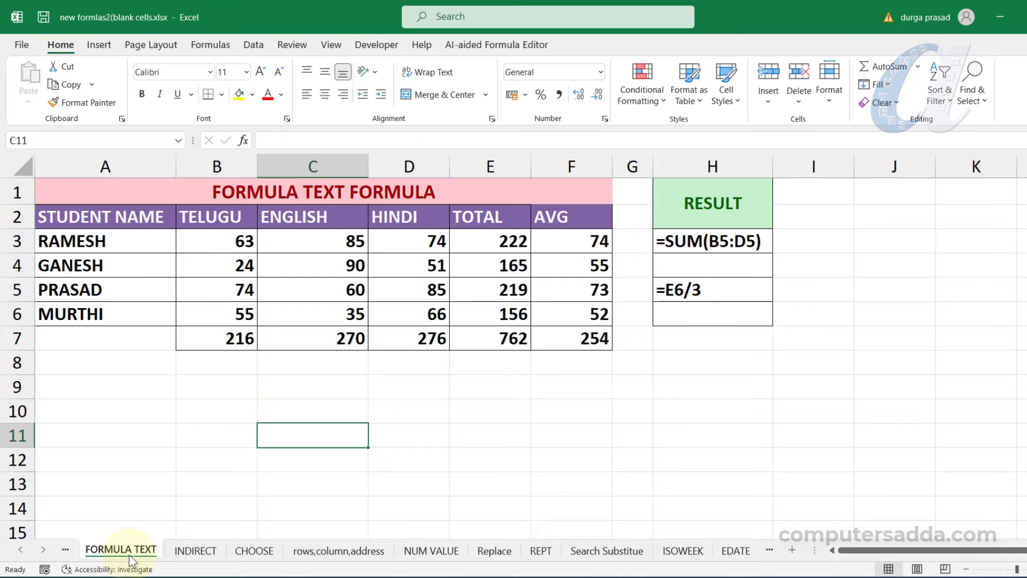
# On the EOMONTH sheet, name the Feets header cell A57 "measurments".
pyautogui.click(736, 551)
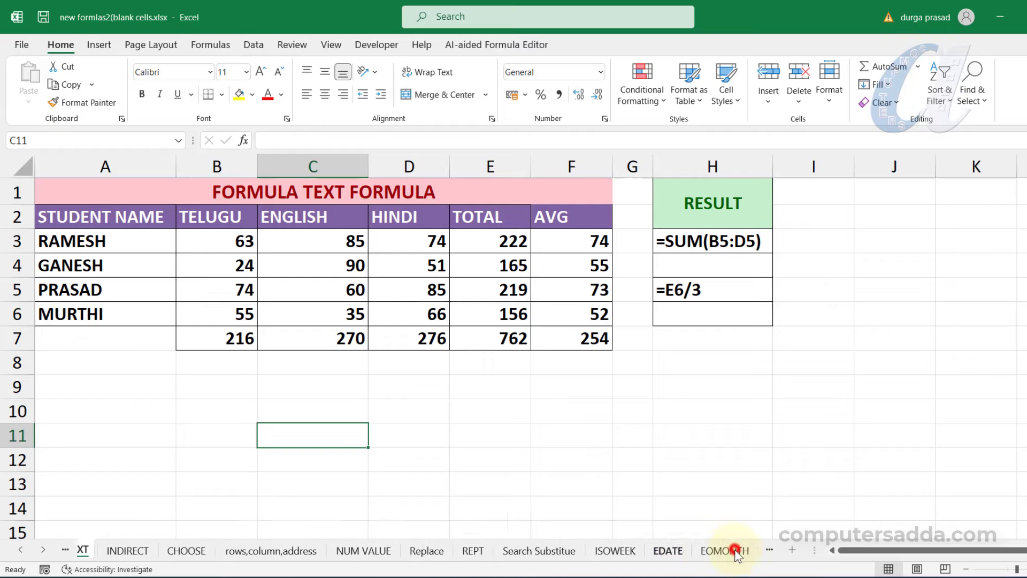
pyautogui.click(704, 551)
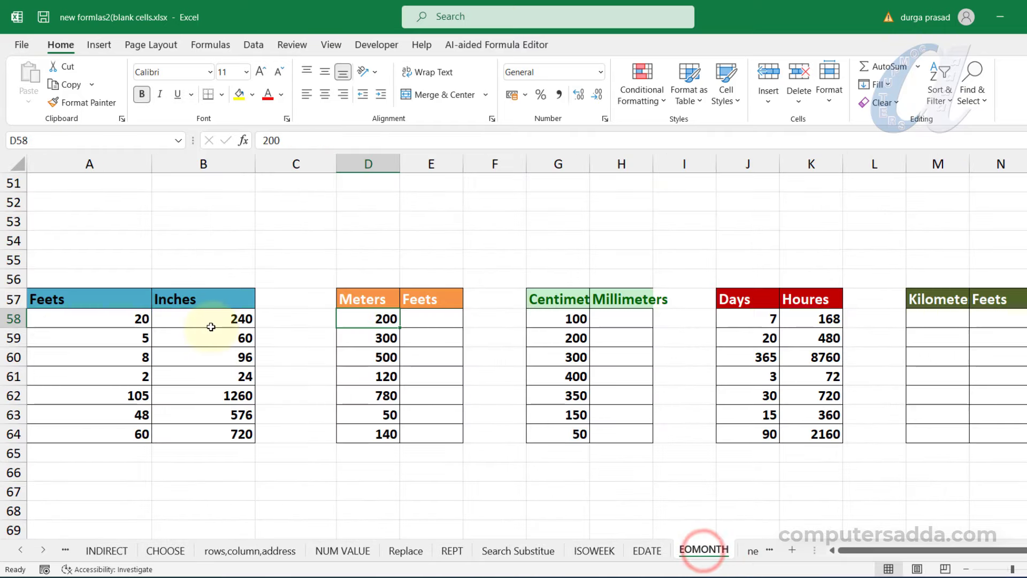
pyautogui.scroll(13, 209, 321)
pyautogui.scroll(-15, 211, 320)
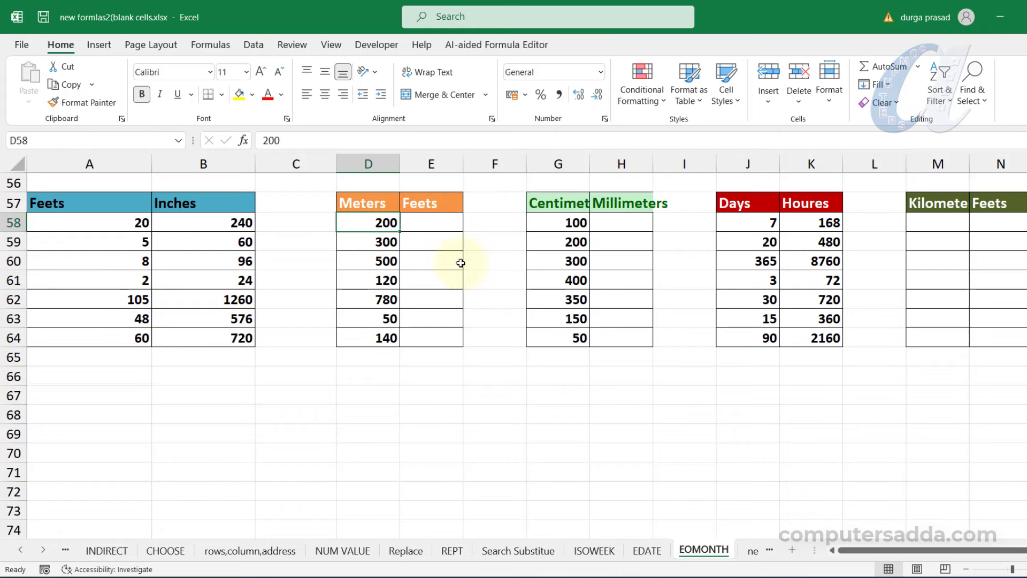
pyautogui.click(99, 202)
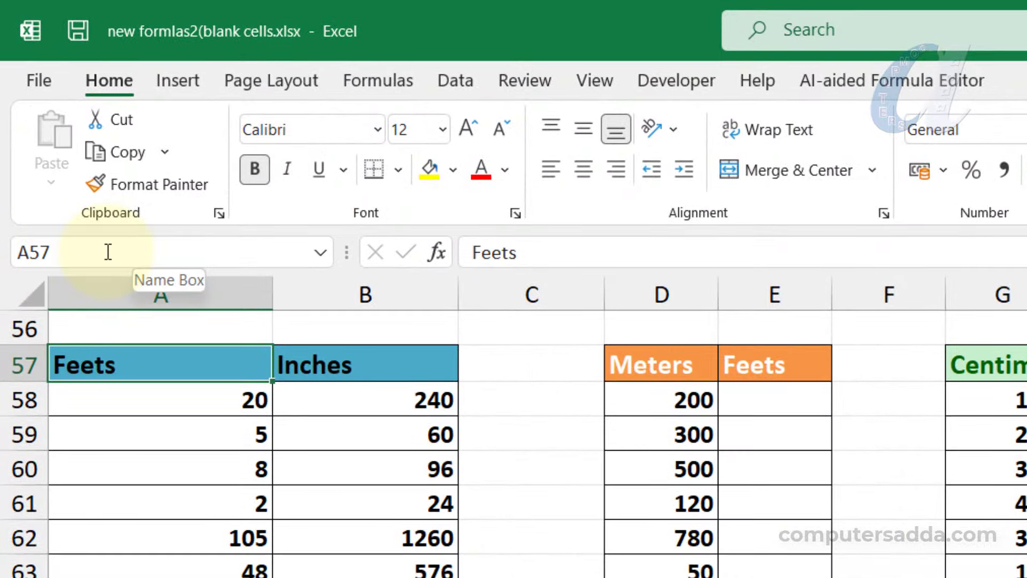
pyautogui.click(108, 251)
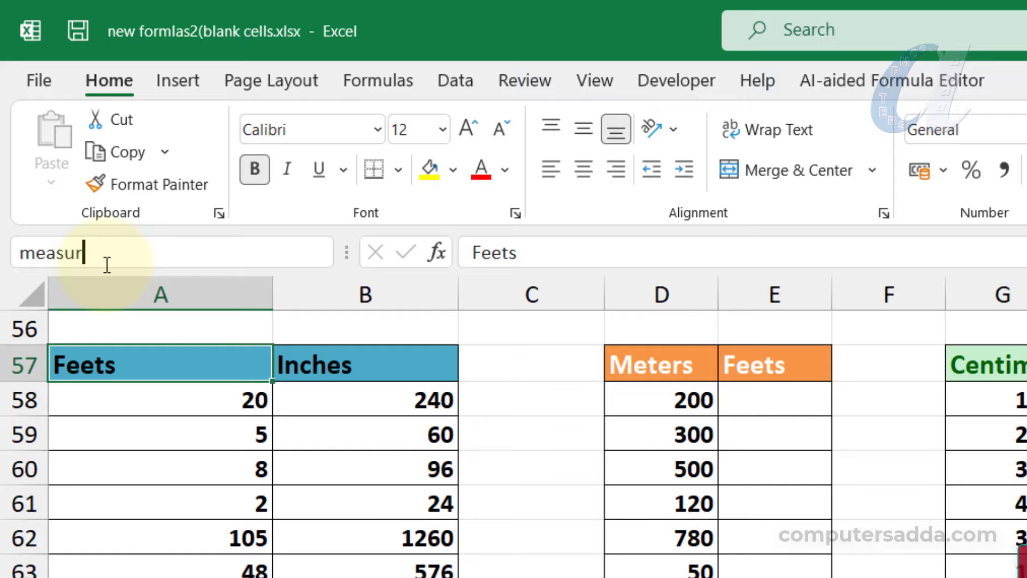
pyautogui.press('Return')
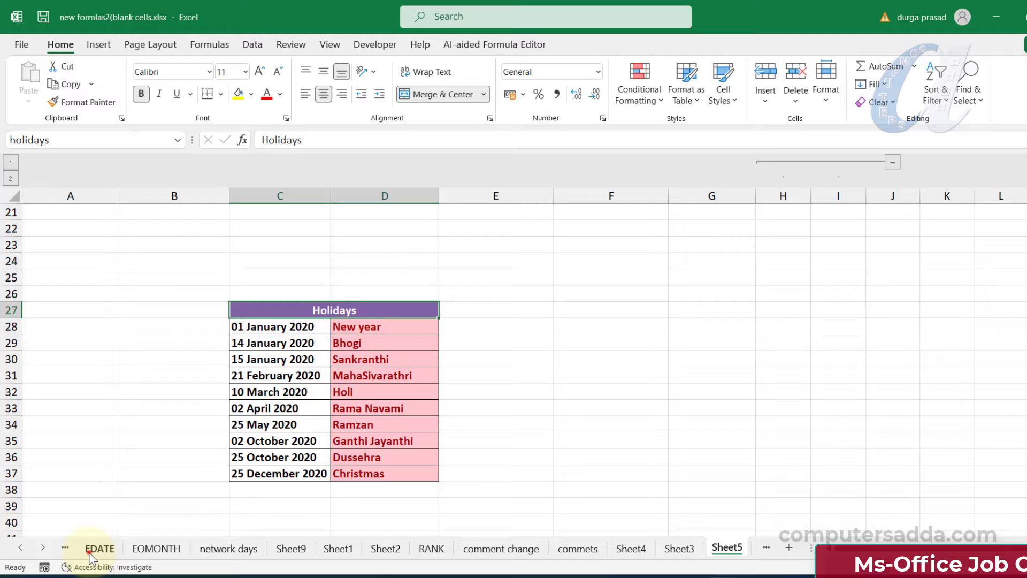
# From the ISOWEEK sheet, go to the named cell measurments and from there to the named cell holidays.
pyautogui.click(89, 552)
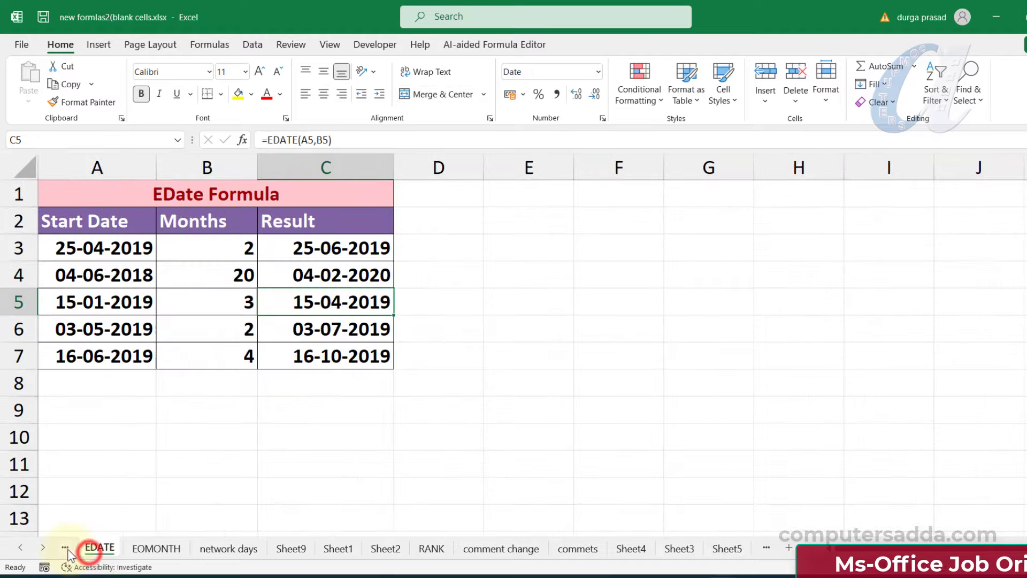
pyautogui.click(88, 552)
pyautogui.click(65, 548)
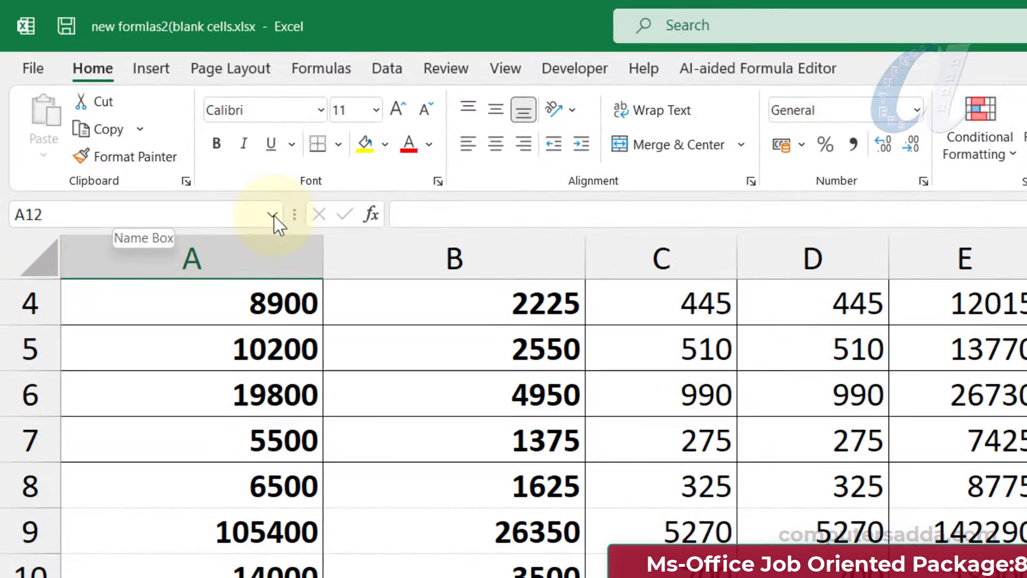
pyautogui.click(272, 215)
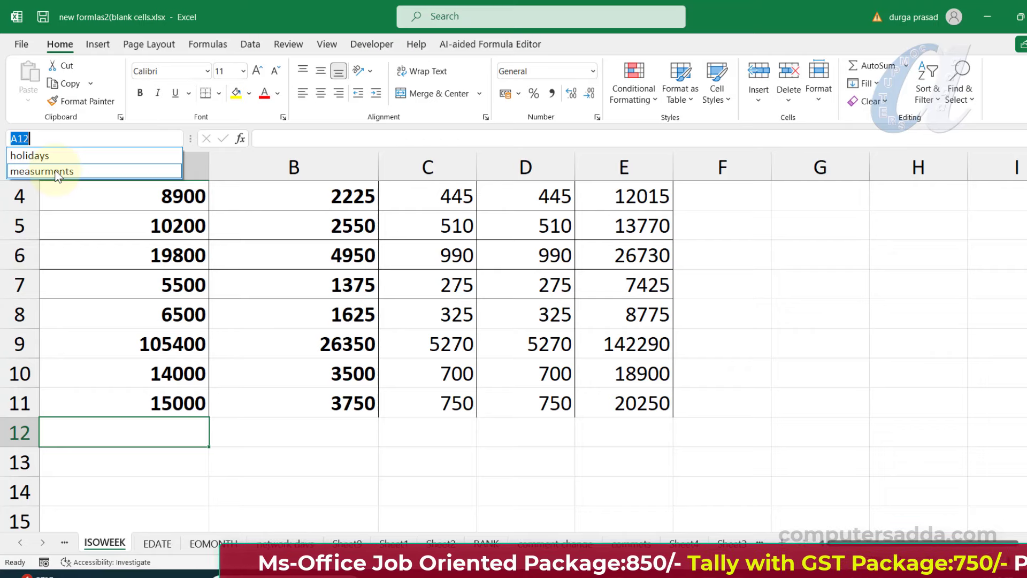
pyautogui.click(56, 172)
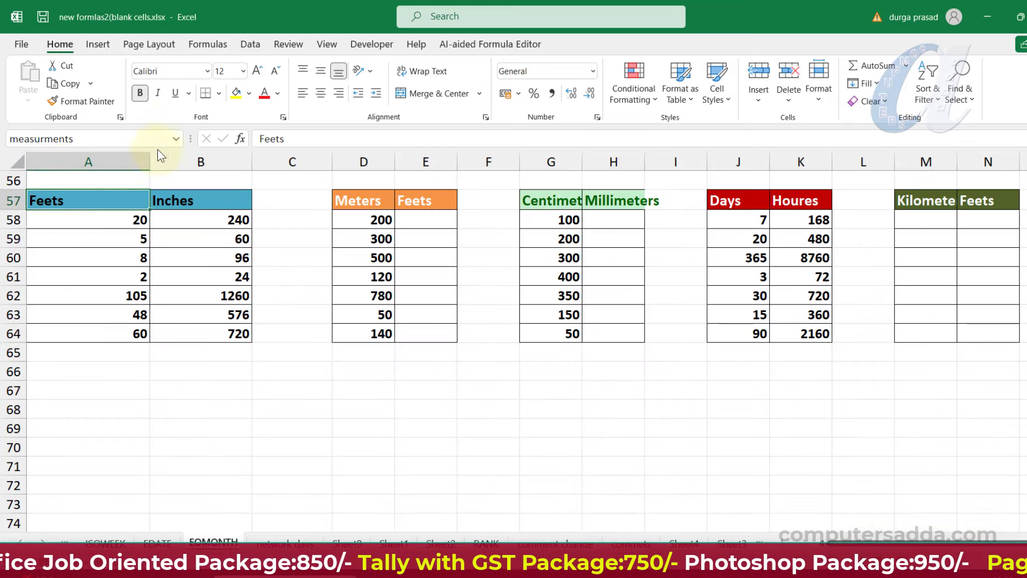
pyautogui.click(177, 140)
pyautogui.click(53, 158)
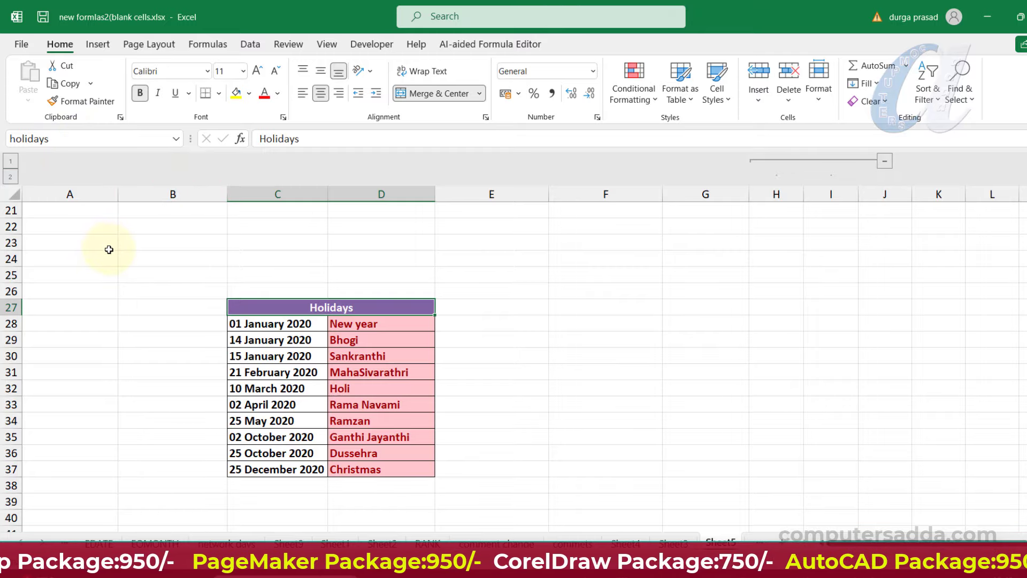
# Delete the defined names holidays and measurments from the workbook.
pyautogui.click(207, 44)
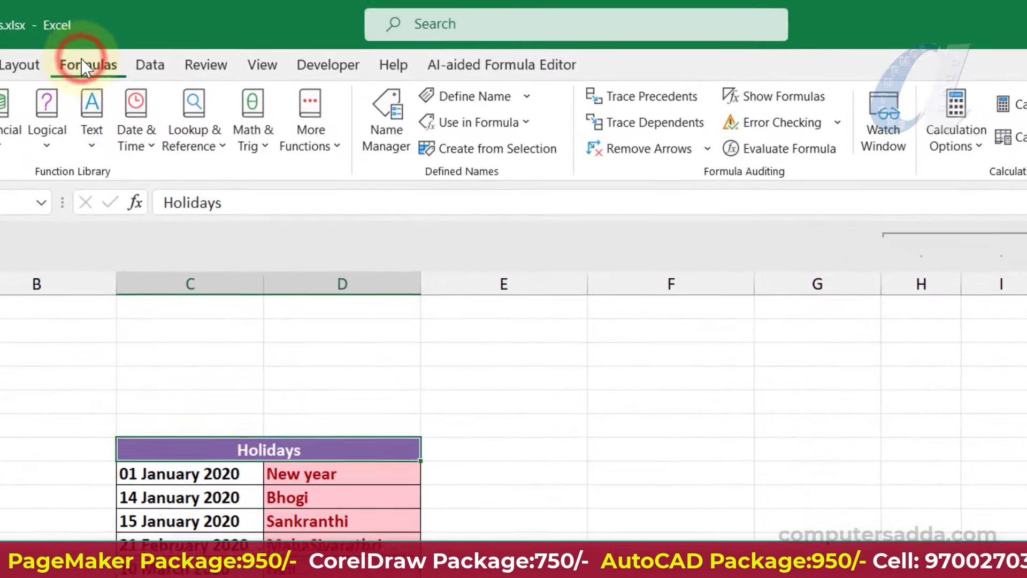
pyautogui.click(381, 111)
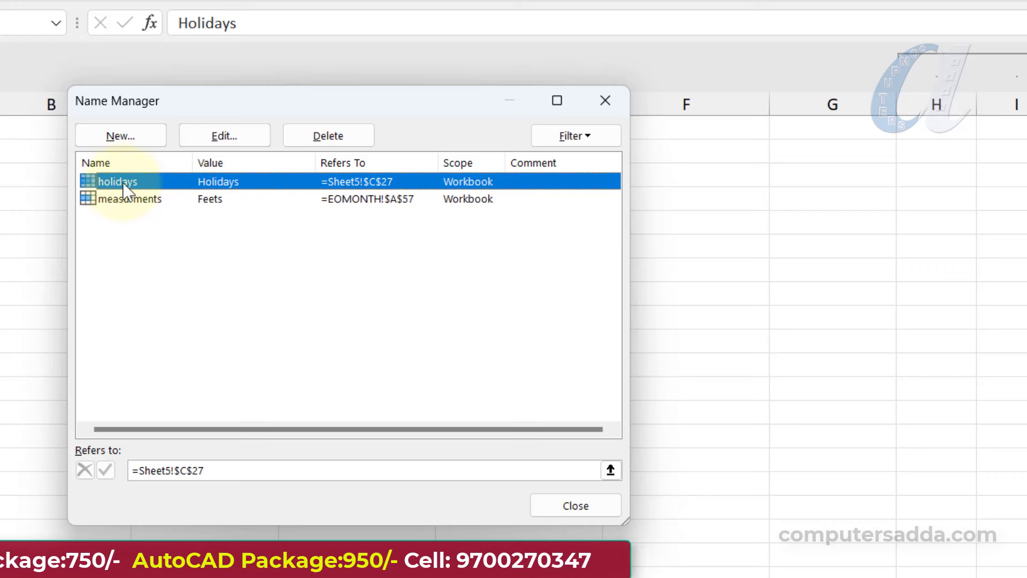
pyautogui.click(330, 133)
pyautogui.press('Return')
pyautogui.click(154, 180)
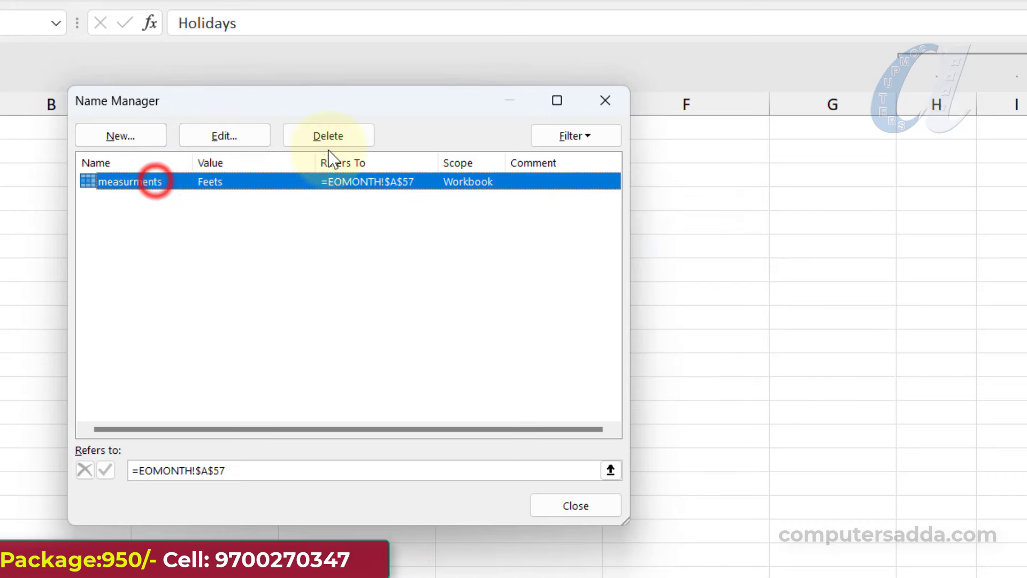
pyautogui.click(329, 145)
pyautogui.click(546, 304)
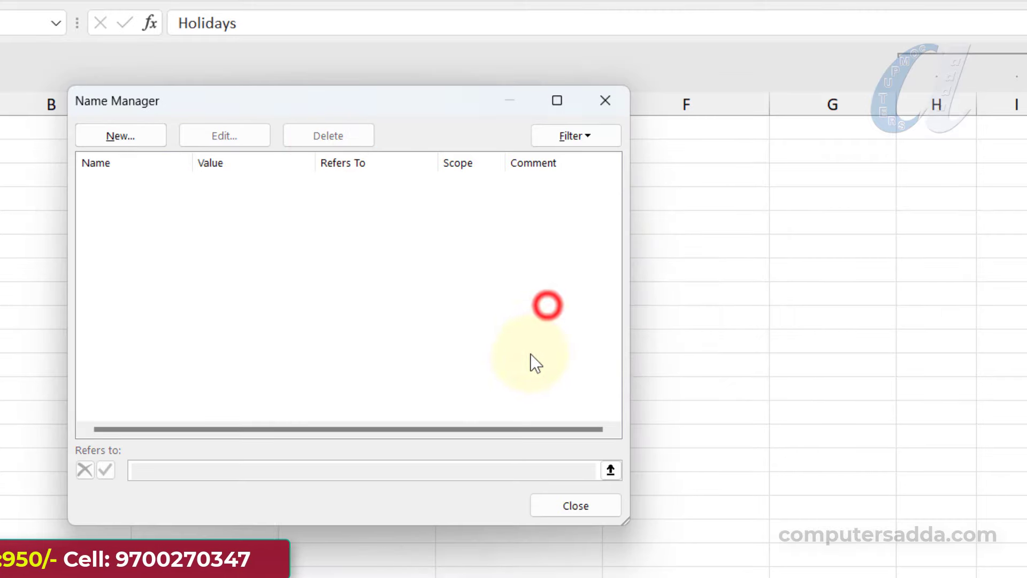
pyautogui.click(557, 503)
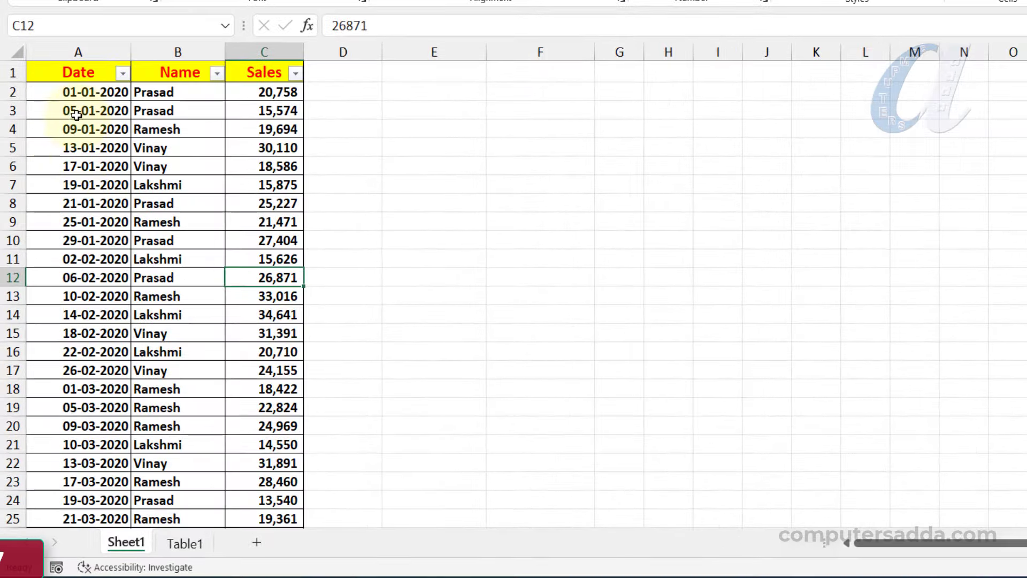
# In the month wise sales workbook, examine the Date, Name and Sales columns of the table on Sheet1.
pyautogui.click(58, 194)
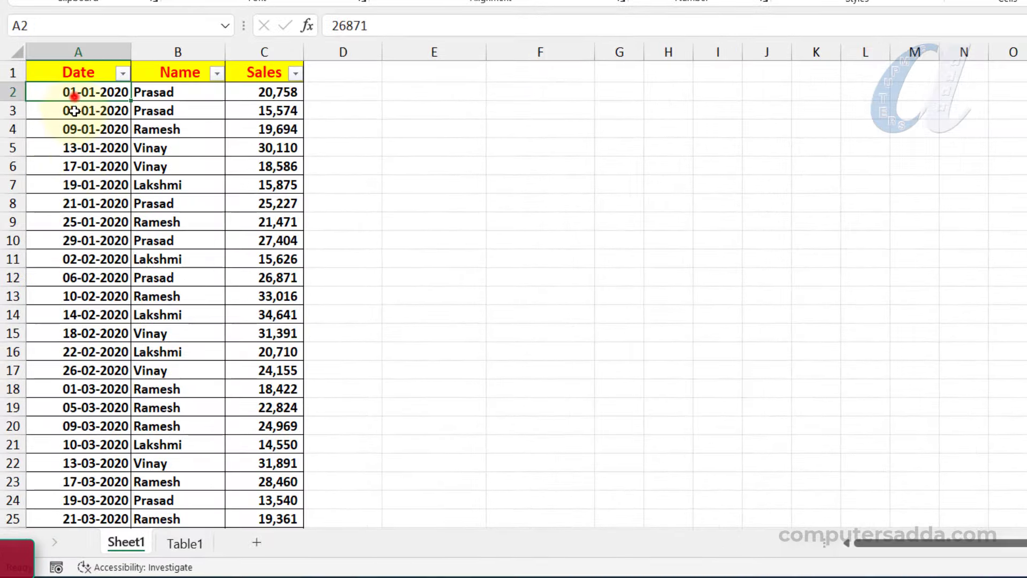
pyautogui.moveTo(74, 93); pyautogui.dragTo(75, 371)
pyautogui.moveTo(179, 92); pyautogui.dragTo(176, 370)
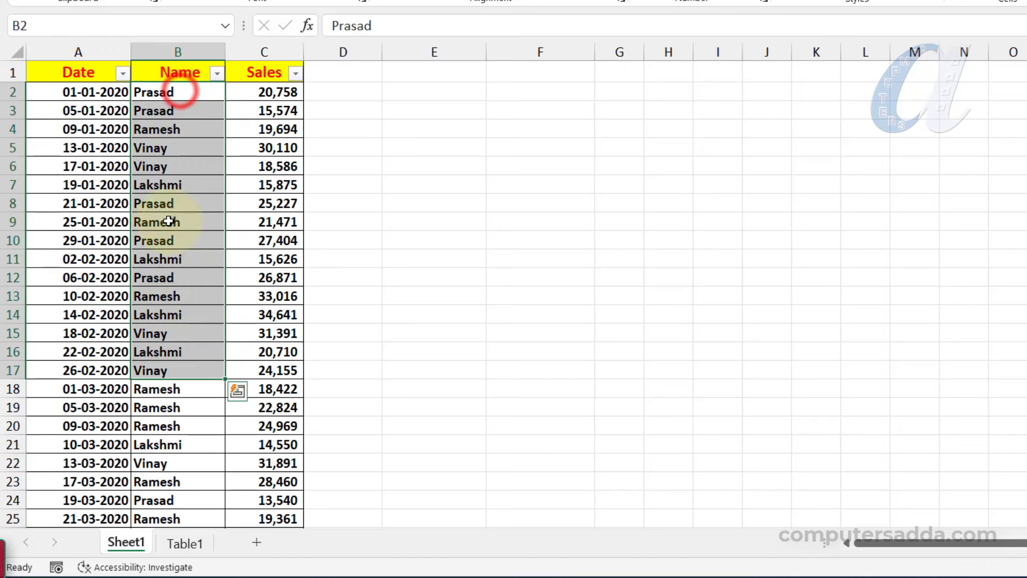
pyautogui.moveTo(179, 92); pyautogui.dragTo(208, 425)
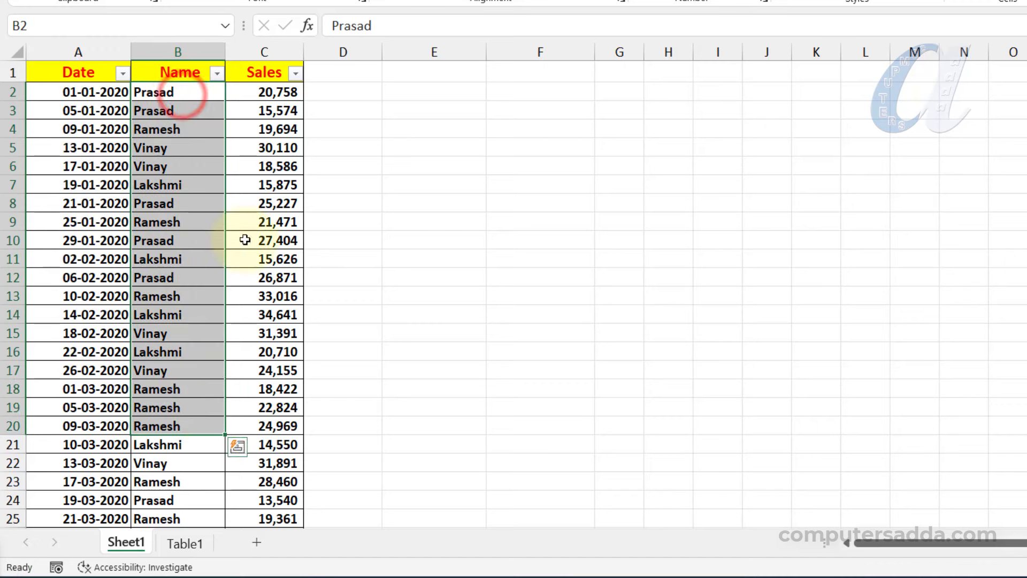
pyautogui.moveTo(262, 92); pyautogui.dragTo(259, 456)
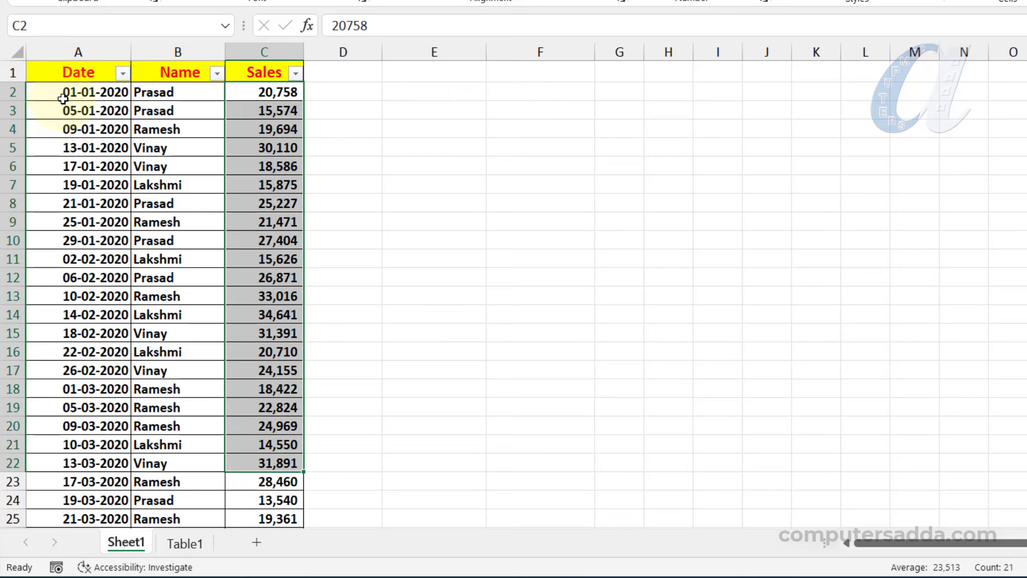
pyautogui.moveTo(61, 95); pyautogui.dragTo(65, 501)
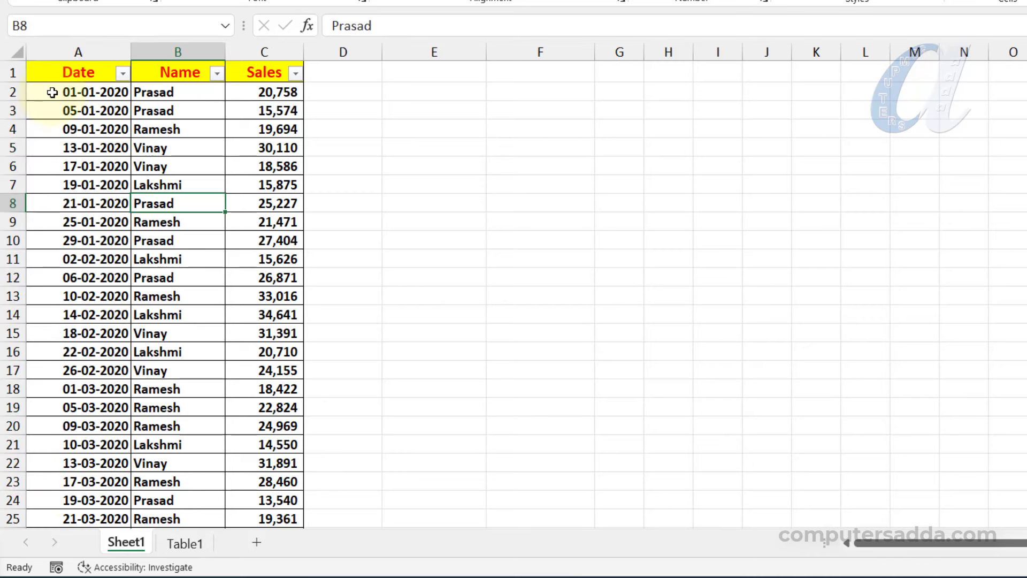
pyautogui.moveTo(52, 92); pyautogui.dragTo(246, 429)
pyautogui.click(91, 160)
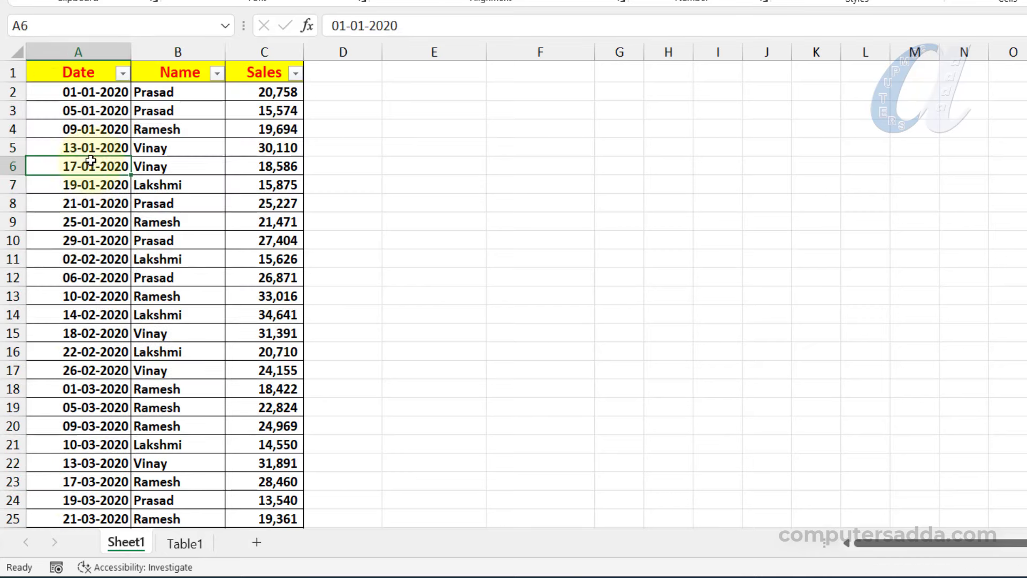
# Compare the names listed on Sheet1 with the month-wise sales layout on the Table1 sheet.
pyautogui.click(185, 543)
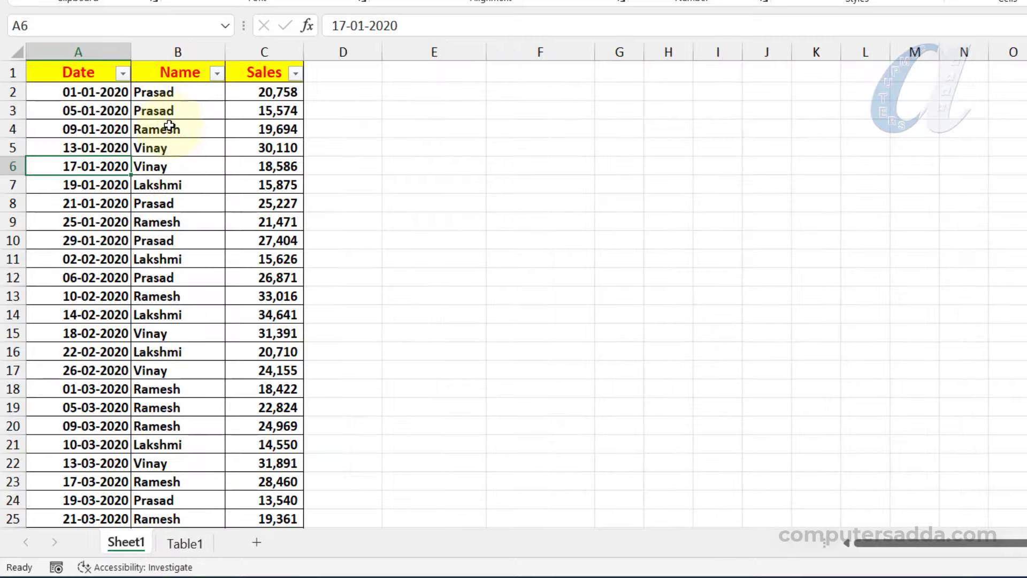
pyautogui.moveTo(151, 90); pyautogui.dragTo(156, 444)
pyautogui.click(184, 543)
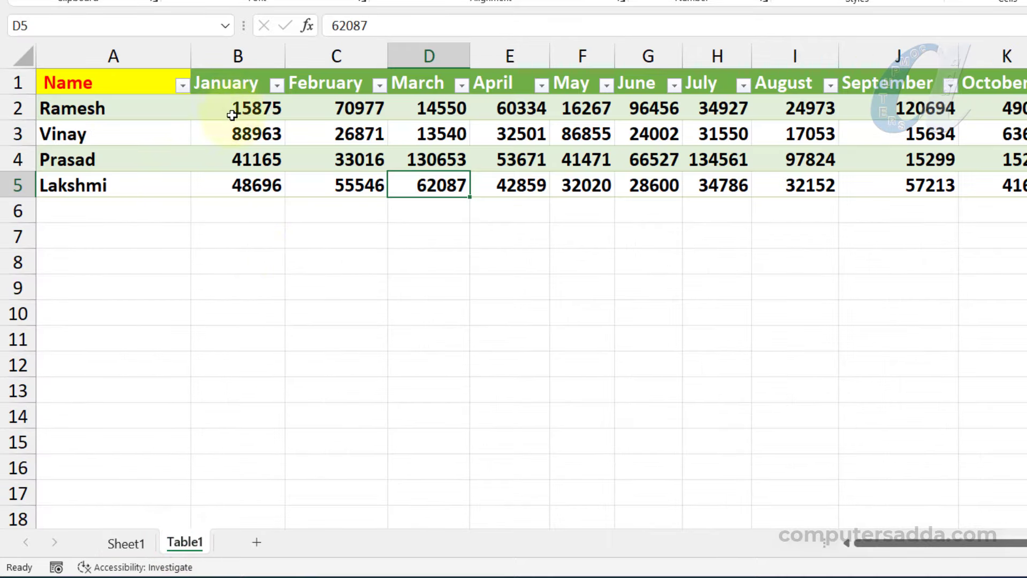
pyautogui.moveTo(232, 107); pyautogui.dragTo(1024, 185)
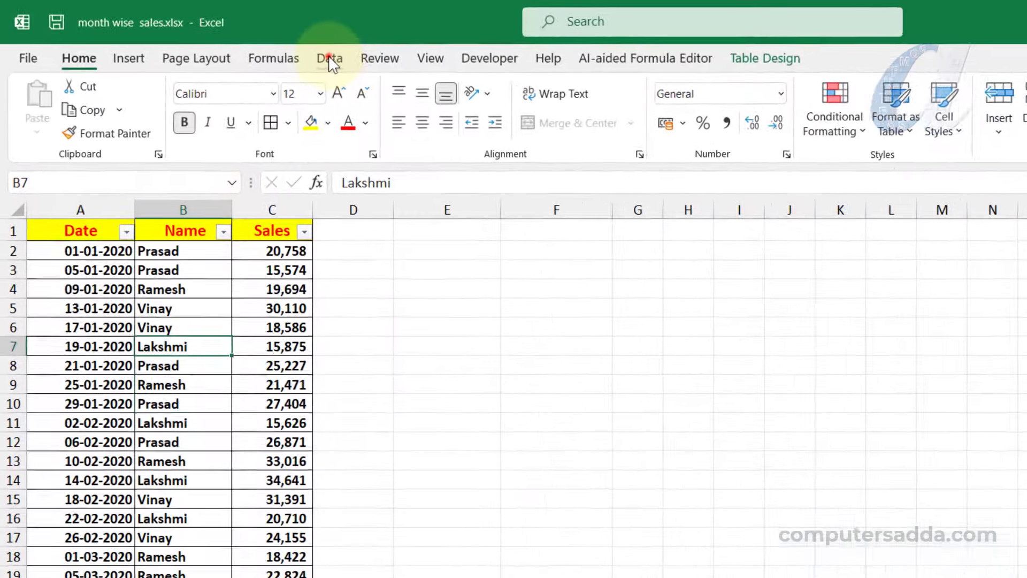
# Load the Sheet1 sales table into Power Query Editor and add a Name of Month column based on the Date column.
pyautogui.click(257, 42)
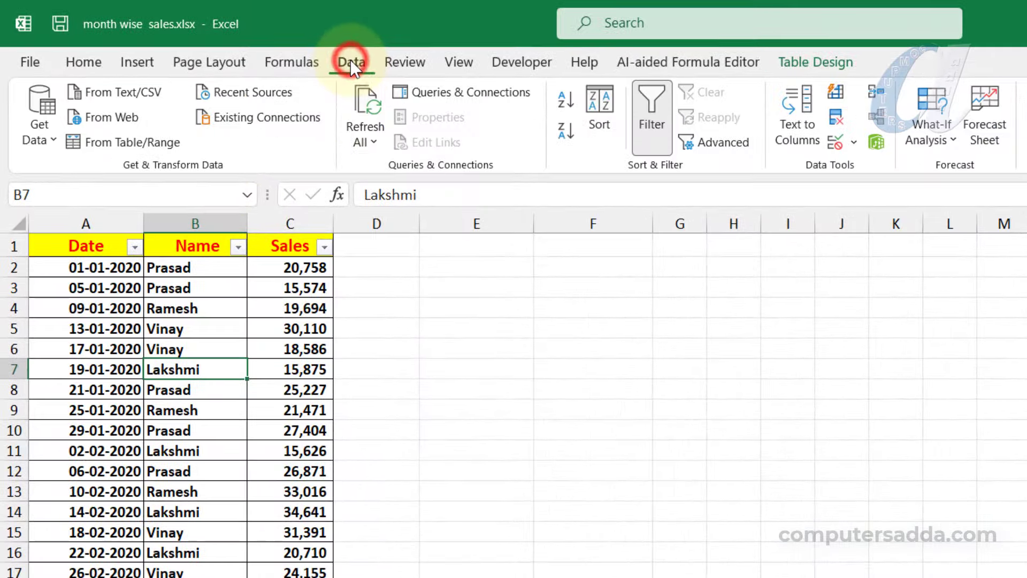
pyautogui.click(136, 140)
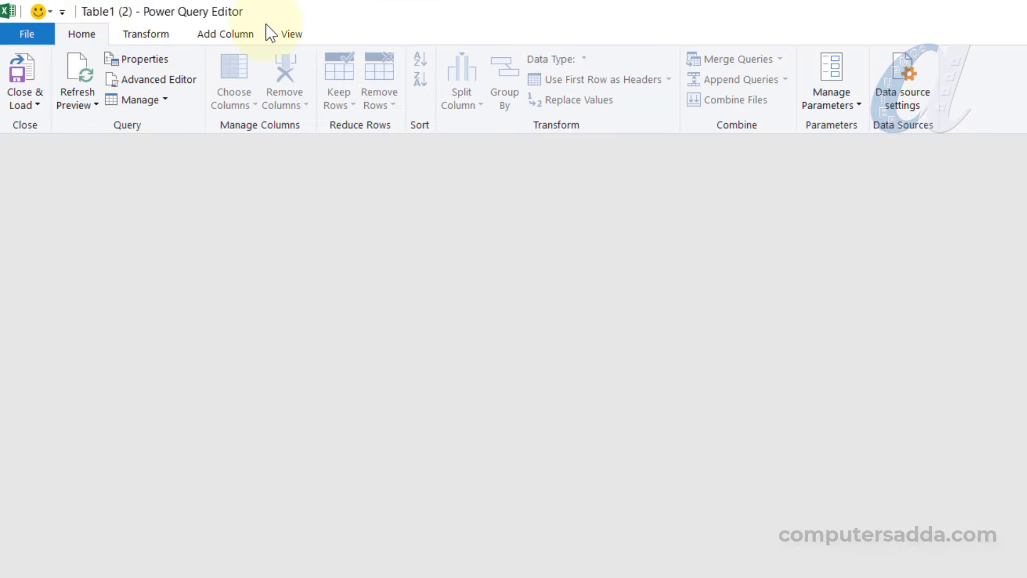
pyautogui.click(230, 34)
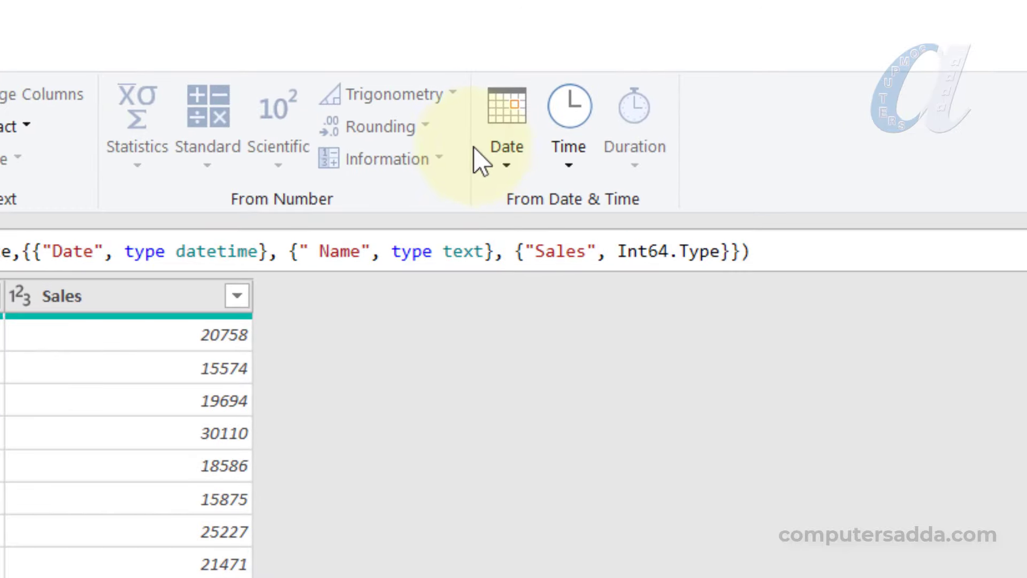
pyautogui.click(701, 102)
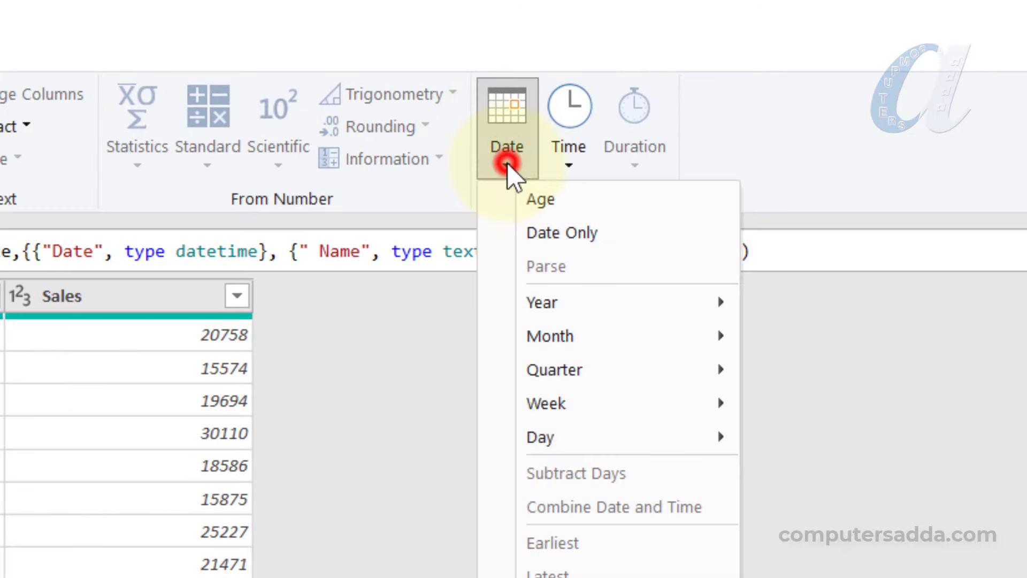
pyautogui.moveTo(565, 345)
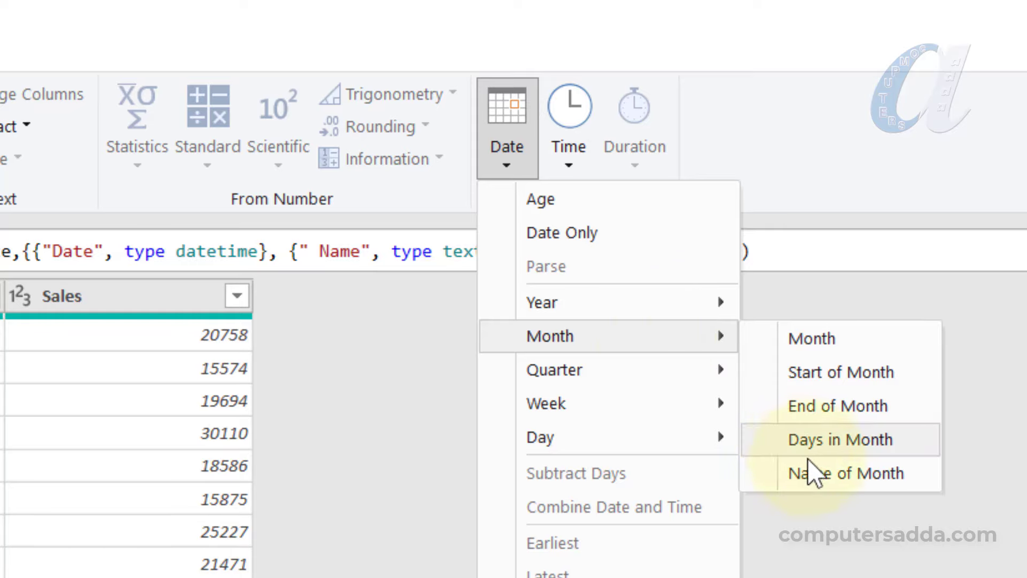
pyautogui.click(818, 471)
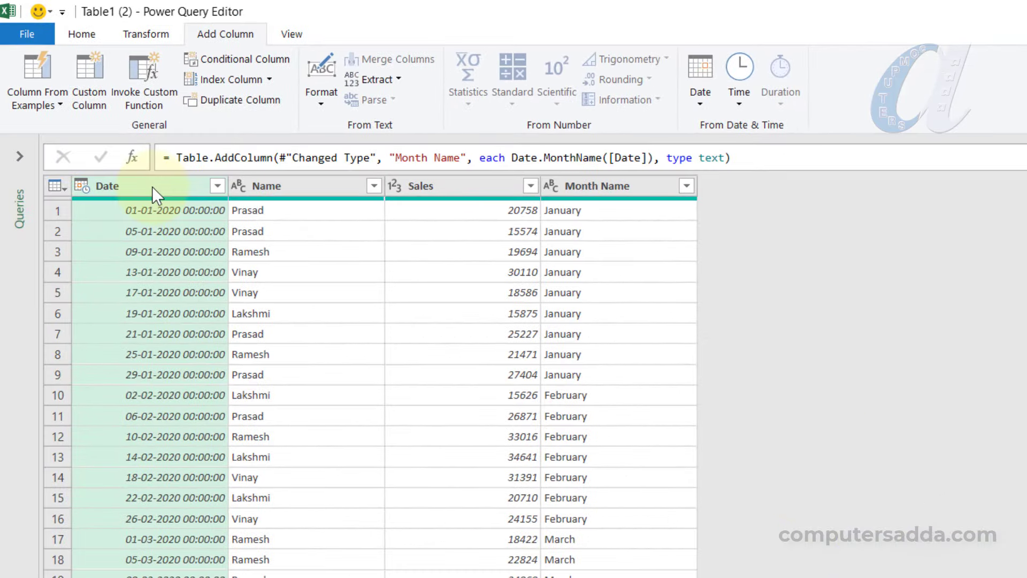
# Remove the Date column from the query.
pyautogui.click(152, 187)
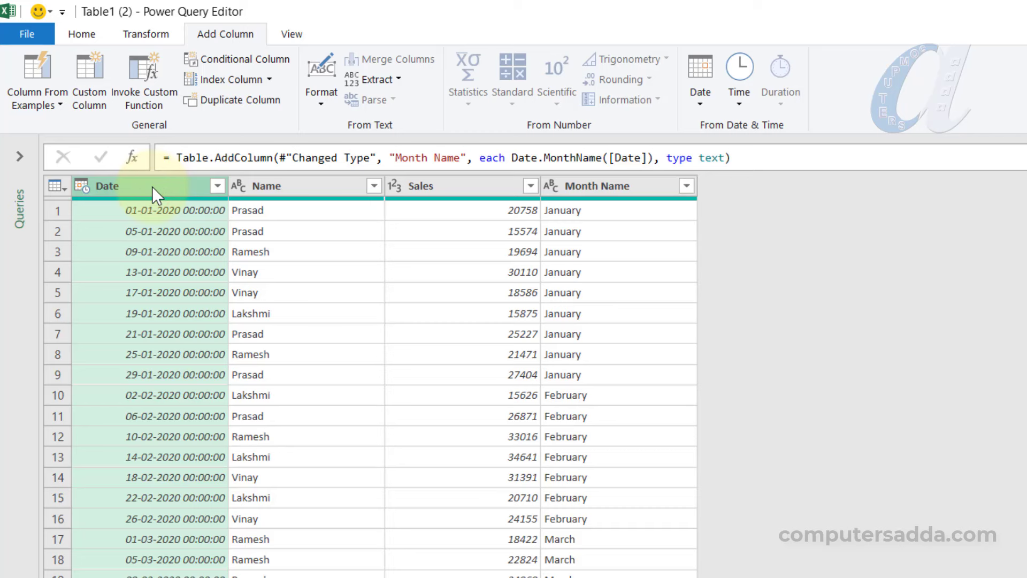
pyautogui.rightClick(152, 187)
pyautogui.click(185, 226)
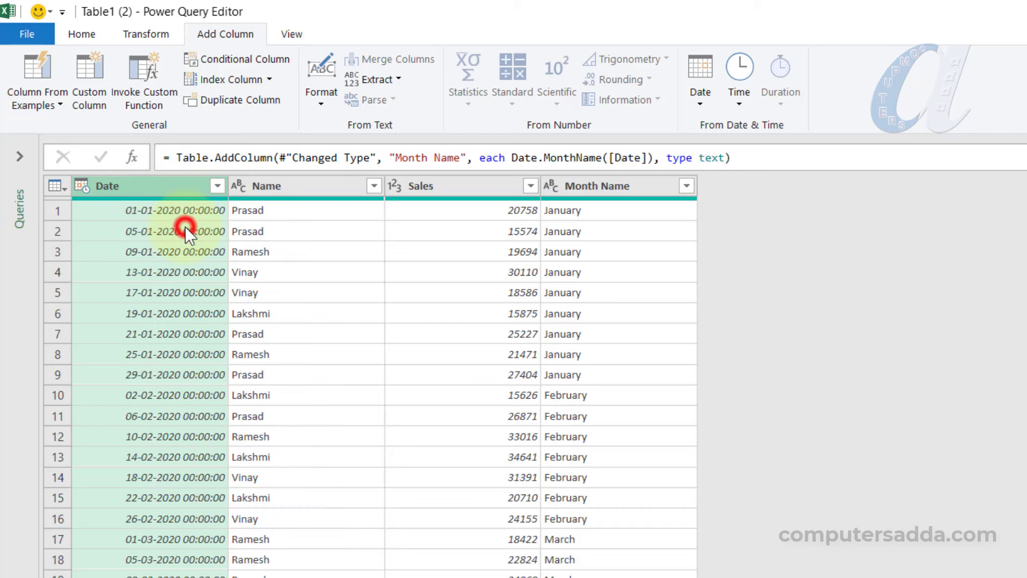
# Pivot the Month Name column in the query, using Sales as the values column.
pyautogui.click(454, 186)
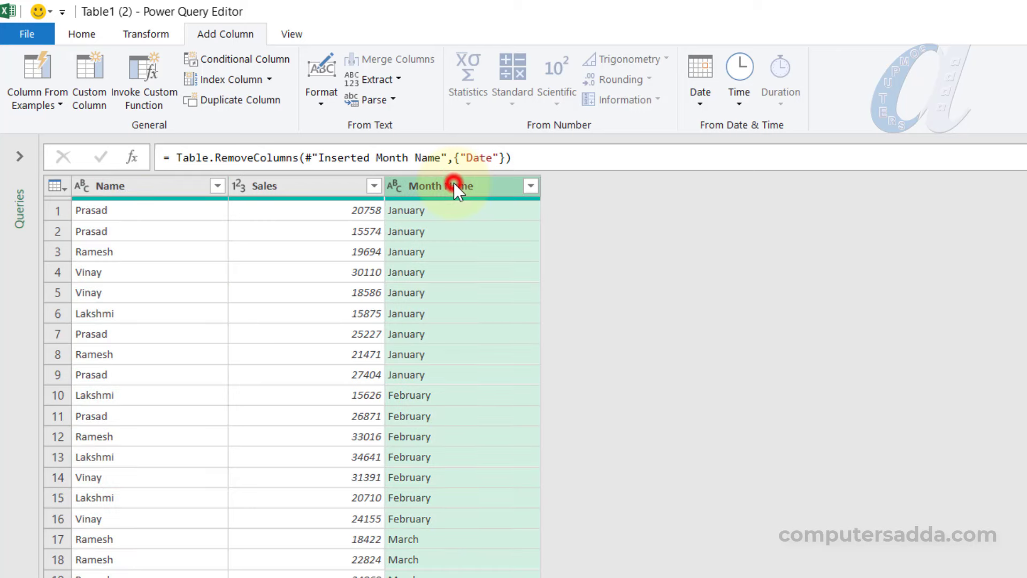
pyautogui.click(146, 31)
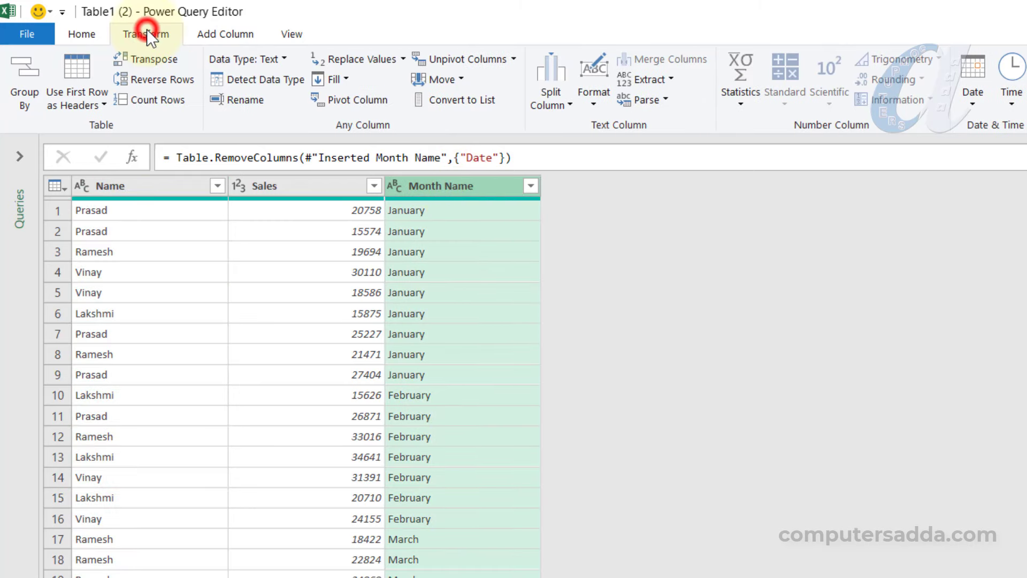
pyautogui.click(354, 100)
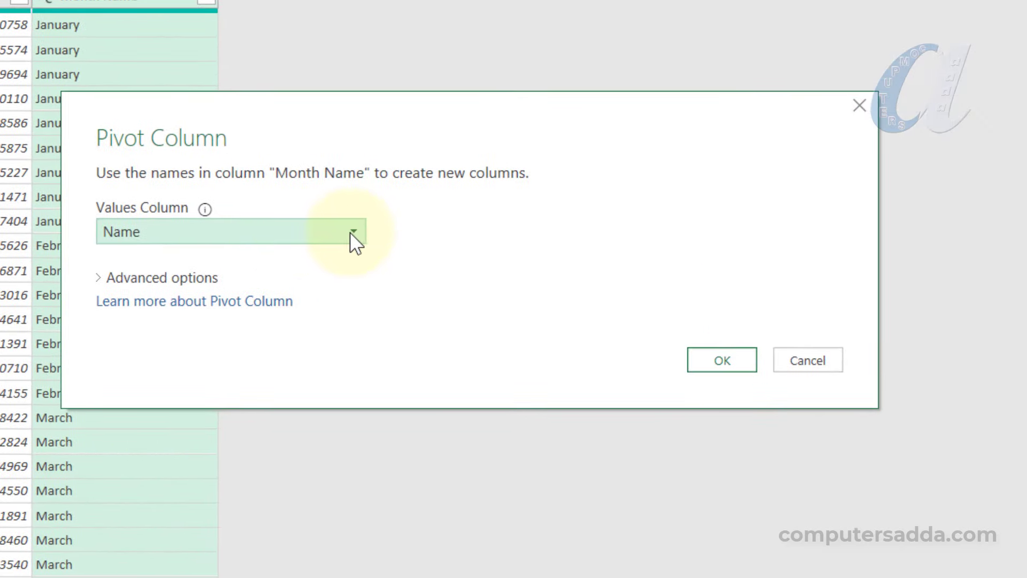
pyautogui.click(433, 271)
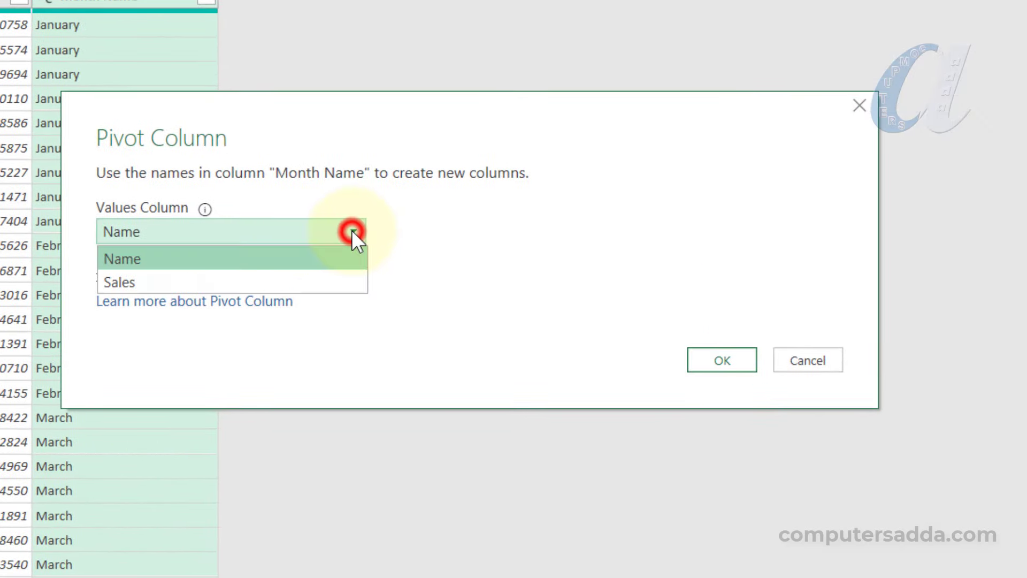
pyautogui.click(141, 279)
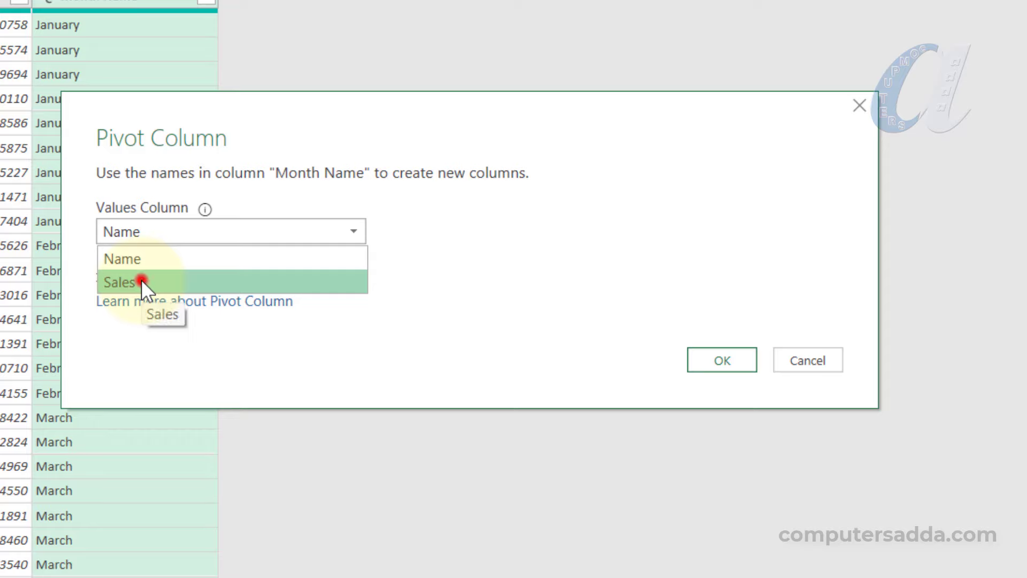
pyautogui.click(721, 361)
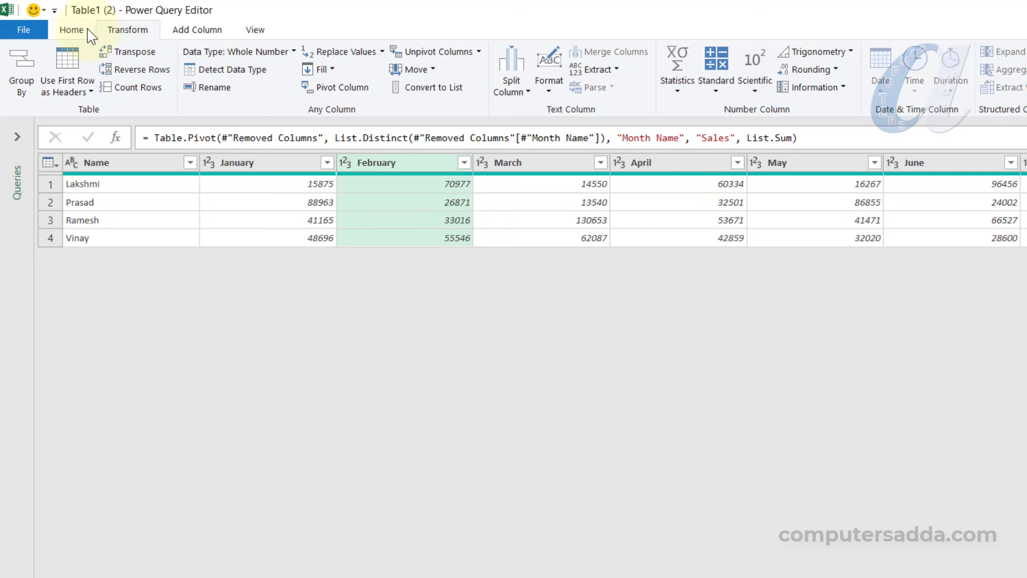
# Close the Power Query Editor and load the pivoted query into a new worksheet of the month wise sales workbook.
pyautogui.click(72, 32)
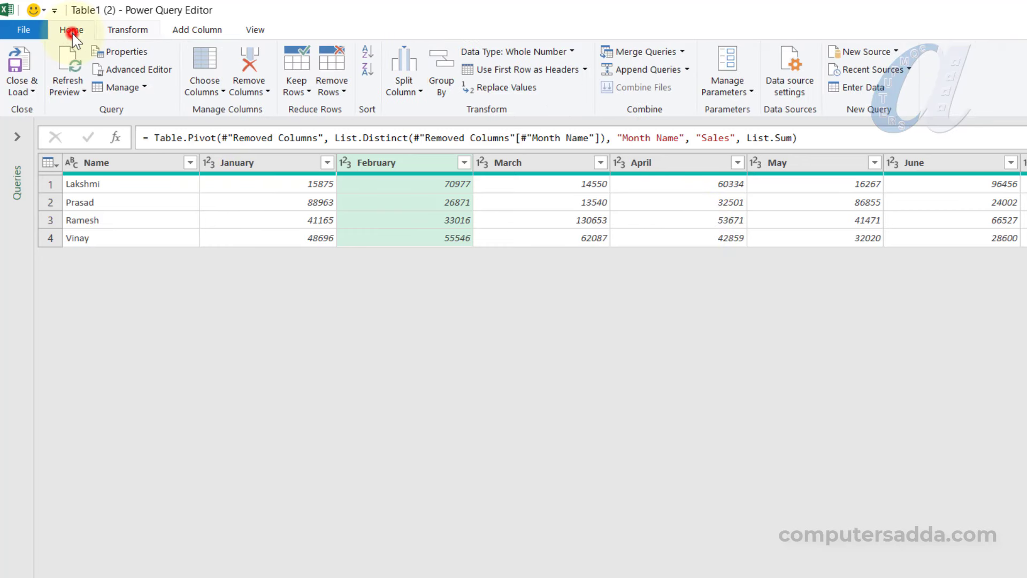
pyautogui.click(30, 91)
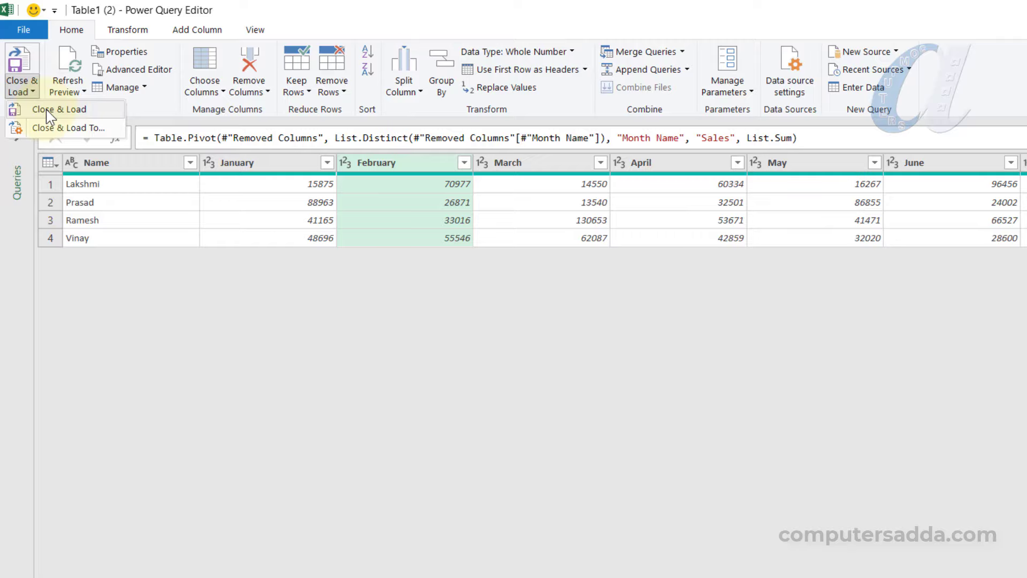
pyautogui.click(46, 109)
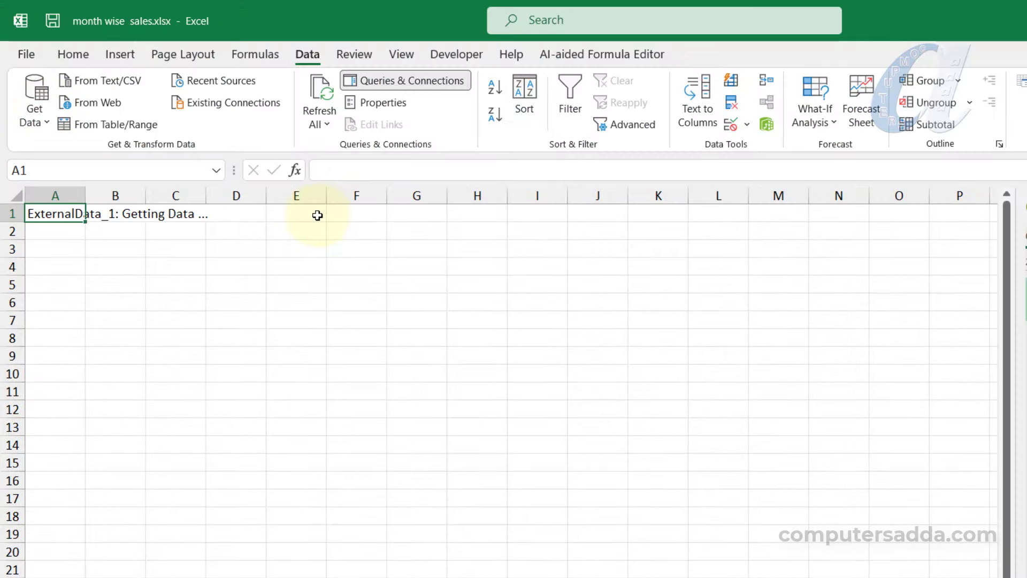
pyautogui.keyDown('ctrl'); pyautogui.scroll(3, 117, 418); pyautogui.keyUp('ctrl')
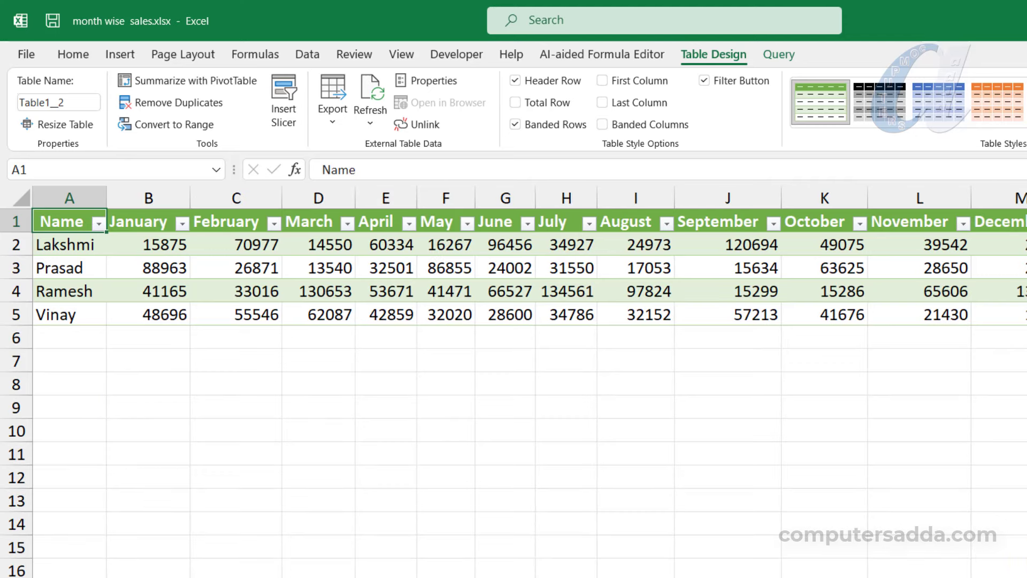
# Review the dated source rows on Sheet1, and refresh the loaded month-wise table.
pyautogui.hotkey('ctrl', 'pageup')
pyautogui.scroll(-20, 195, 390)
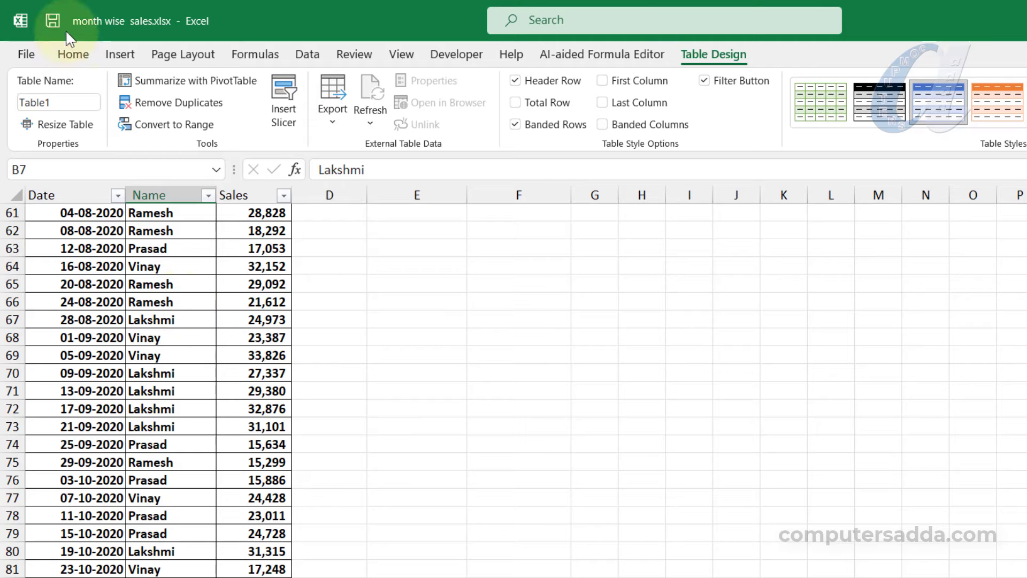
pyautogui.hotkey('ctrl', 'pagedown')
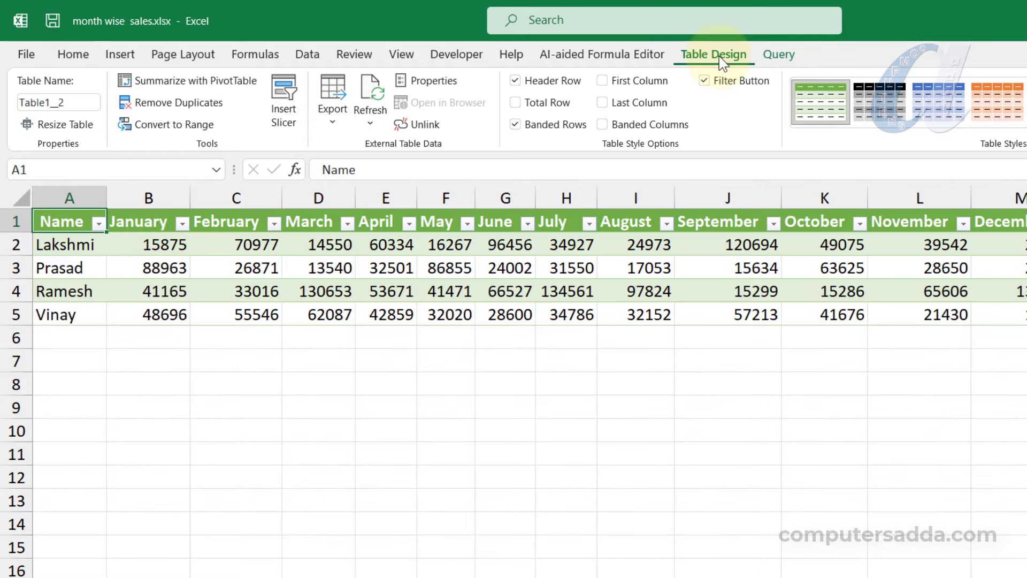
pyautogui.click(373, 88)
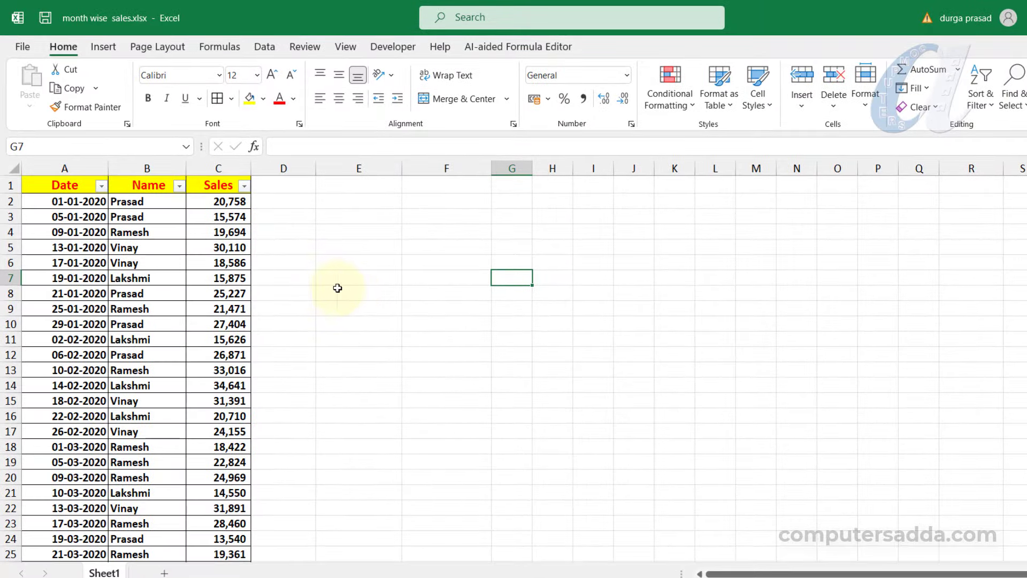
# Create a PivotTable from the whole Table1 sales table, placed on the existing worksheet at Sheet1 cell E3.
pyautogui.click(92, 290)
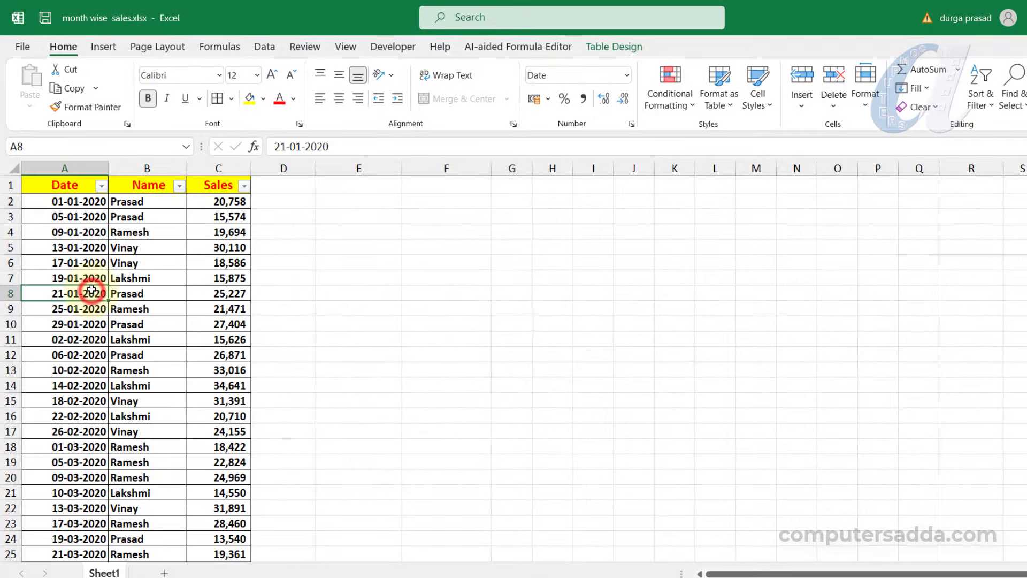
pyautogui.hotkey('ctrl', 'a')
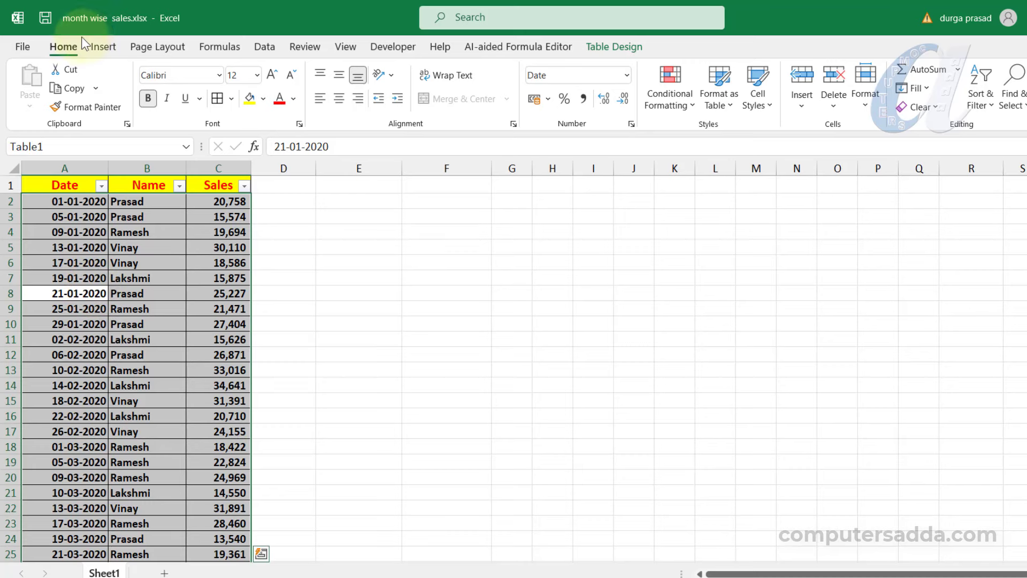
pyautogui.click(103, 46)
pyautogui.click(41, 80)
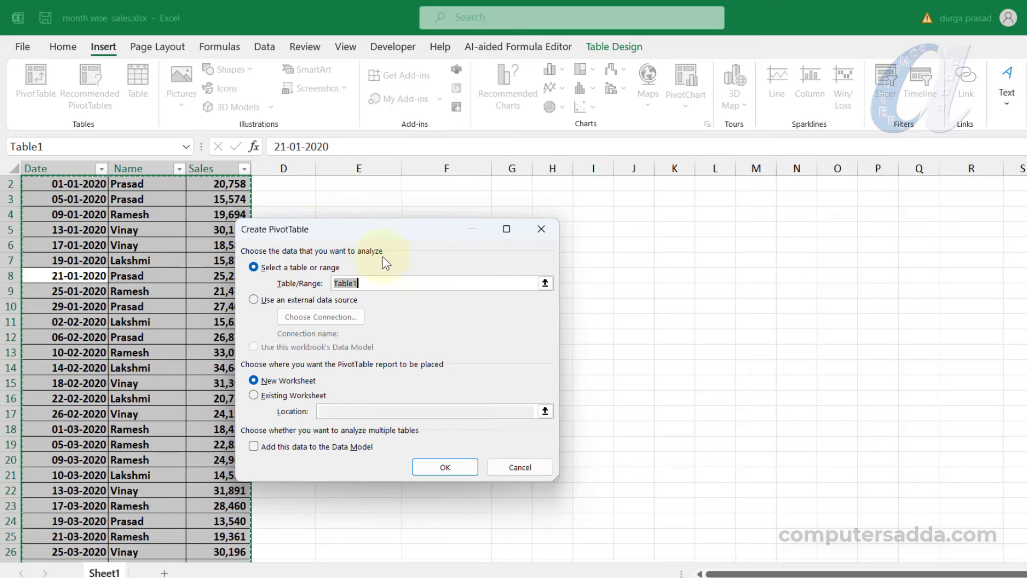
pyautogui.click(253, 395)
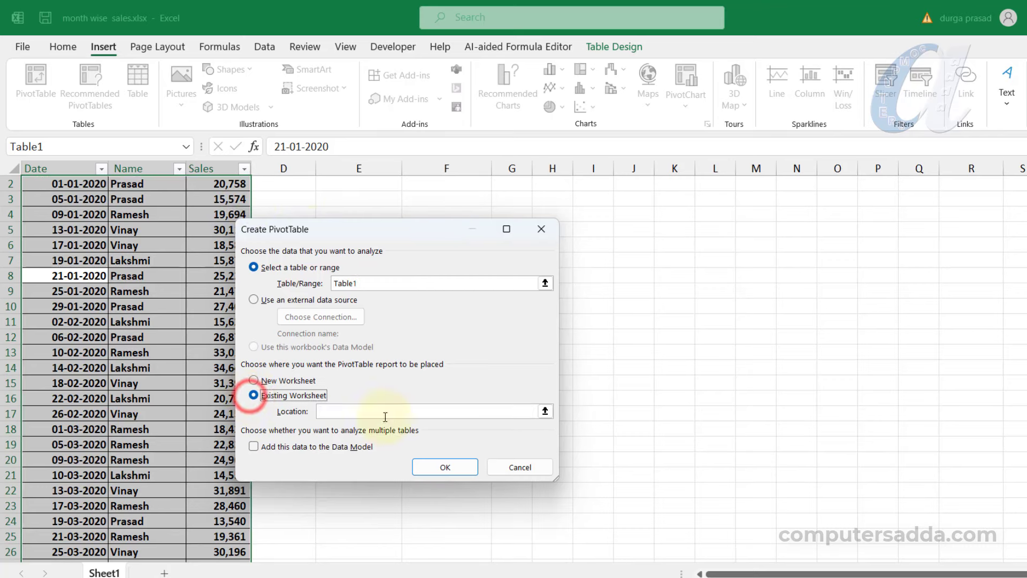
pyautogui.click(545, 411)
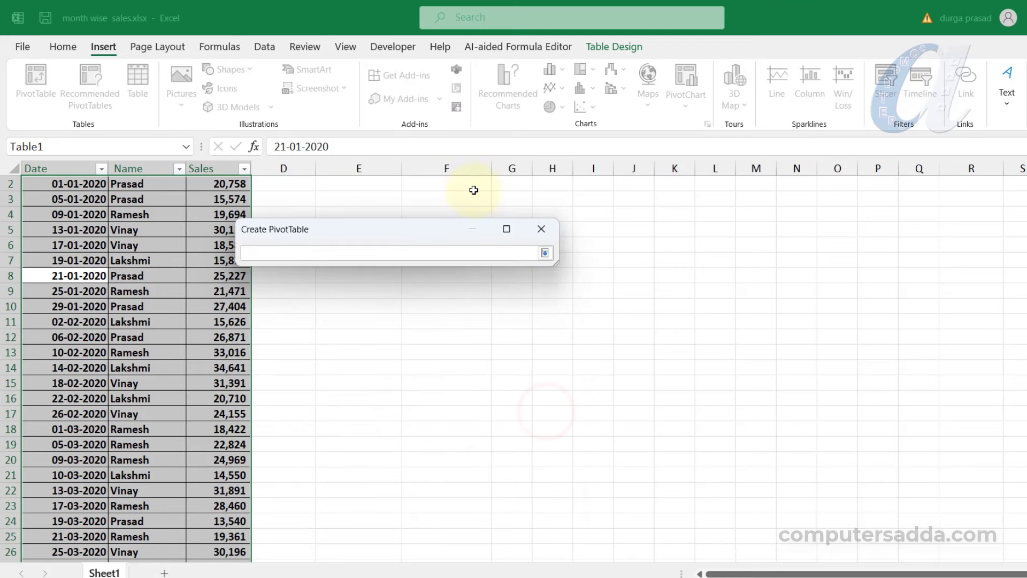
pyautogui.click(373, 198)
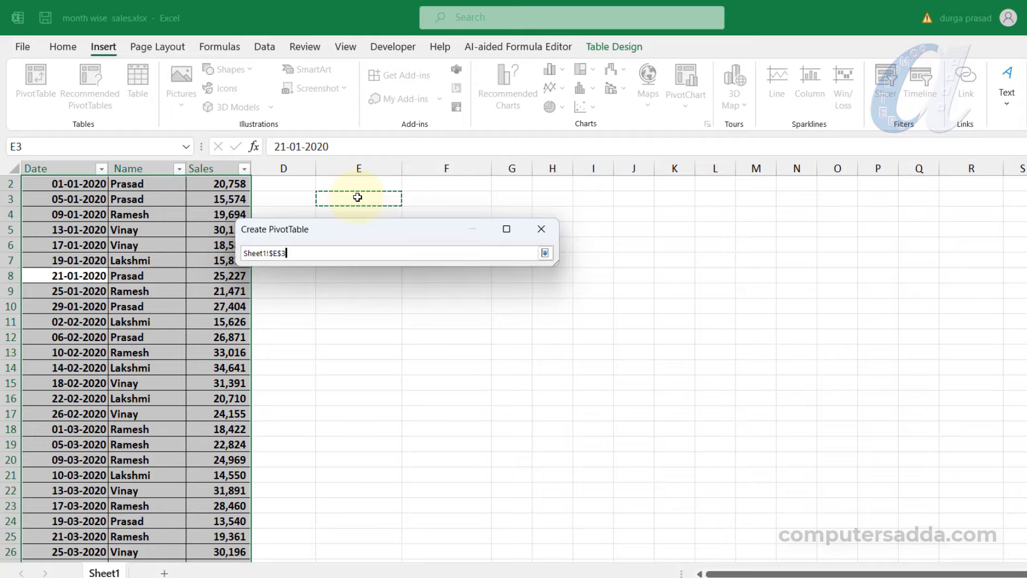
pyautogui.press('Return')
pyautogui.click(438, 470)
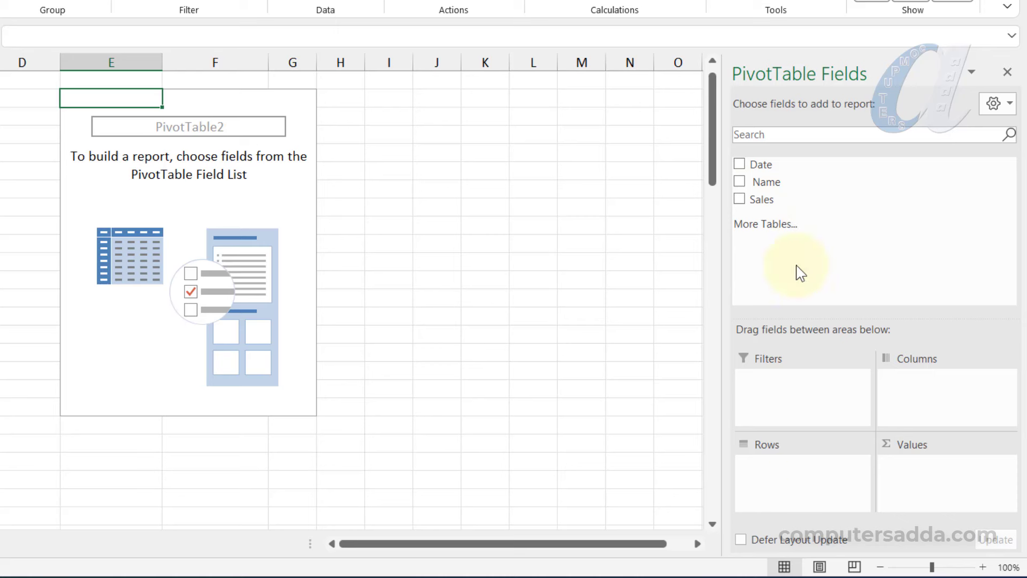
# Lay out the PivotTable with Sales as values, Name as rows and Date as columns to summarize sales by month.
pyautogui.moveTo(741, 200); pyautogui.dragTo(918, 474)
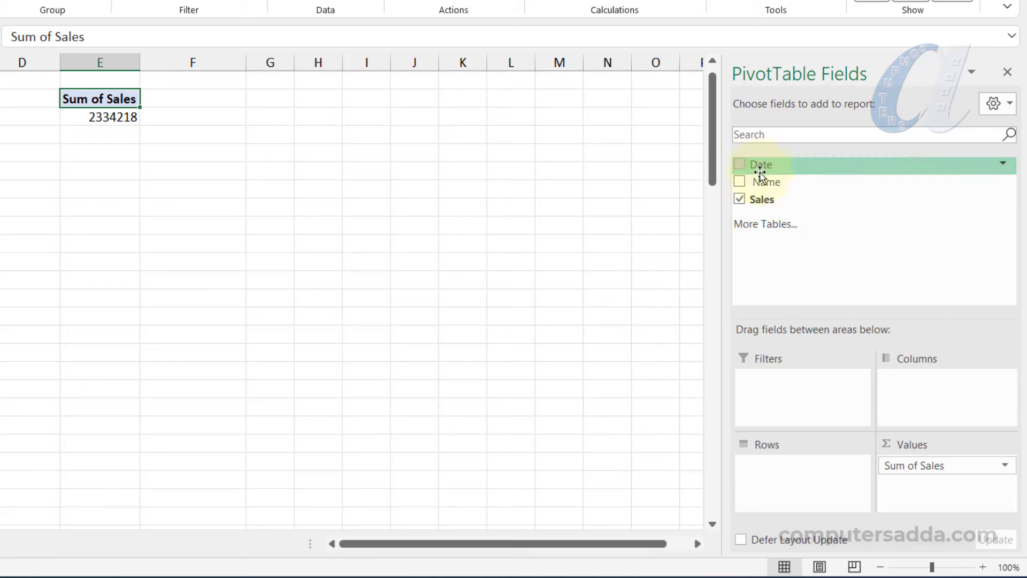
pyautogui.moveTo(760, 182); pyautogui.dragTo(767, 490)
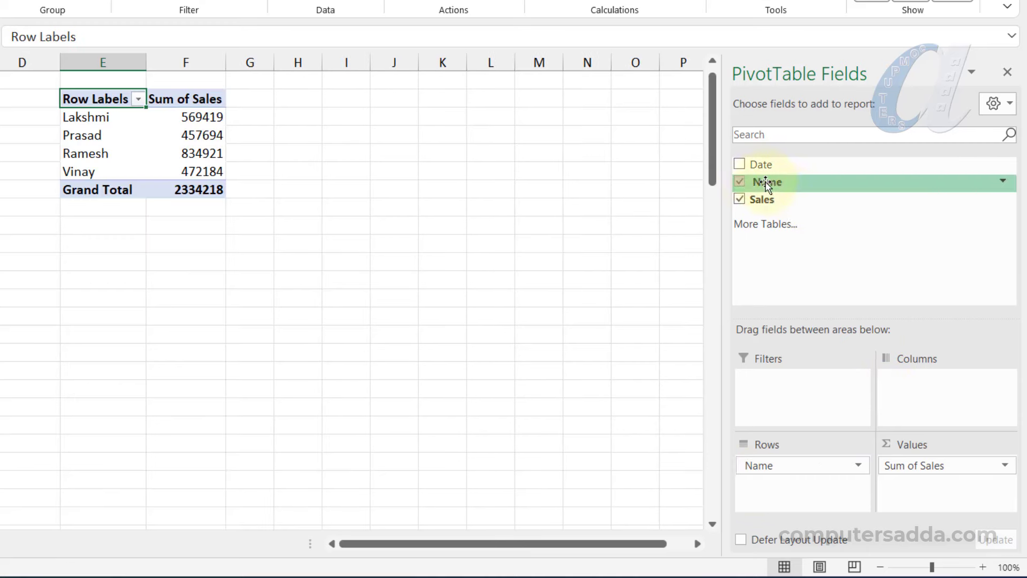
pyautogui.moveTo(756, 164); pyautogui.dragTo(937, 396)
pyautogui.click(698, 543)
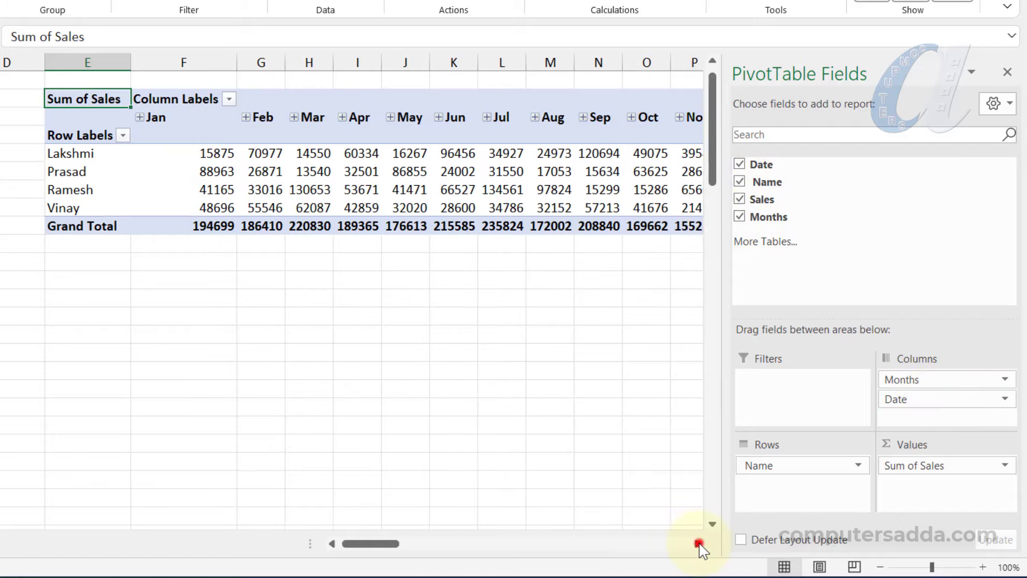
pyautogui.click(698, 543)
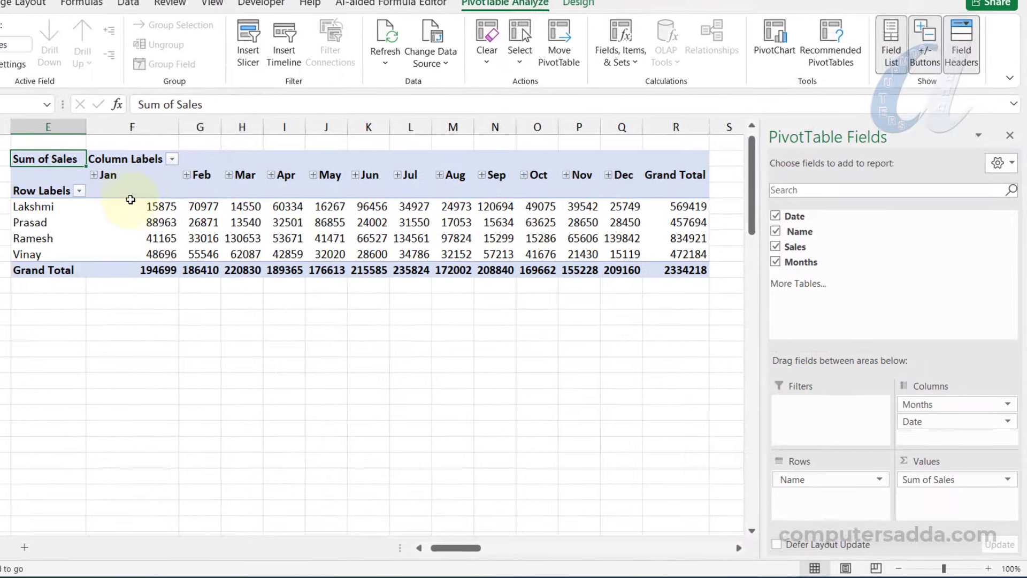
pyautogui.hscroll(-3, 214, 187)
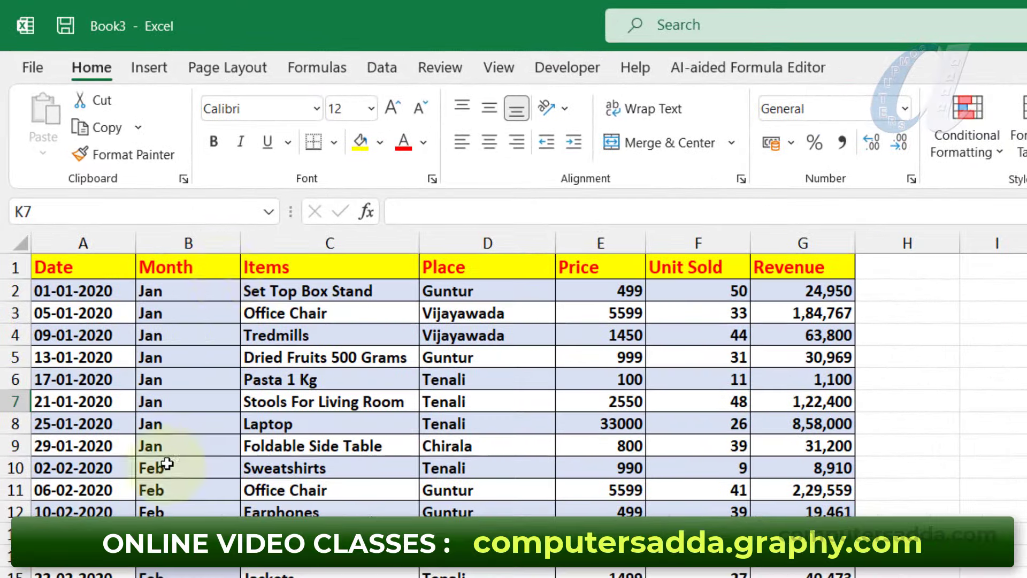
# In the Book3 workbook, try to sort the item sales data by the Month column.
pyautogui.click(169, 234)
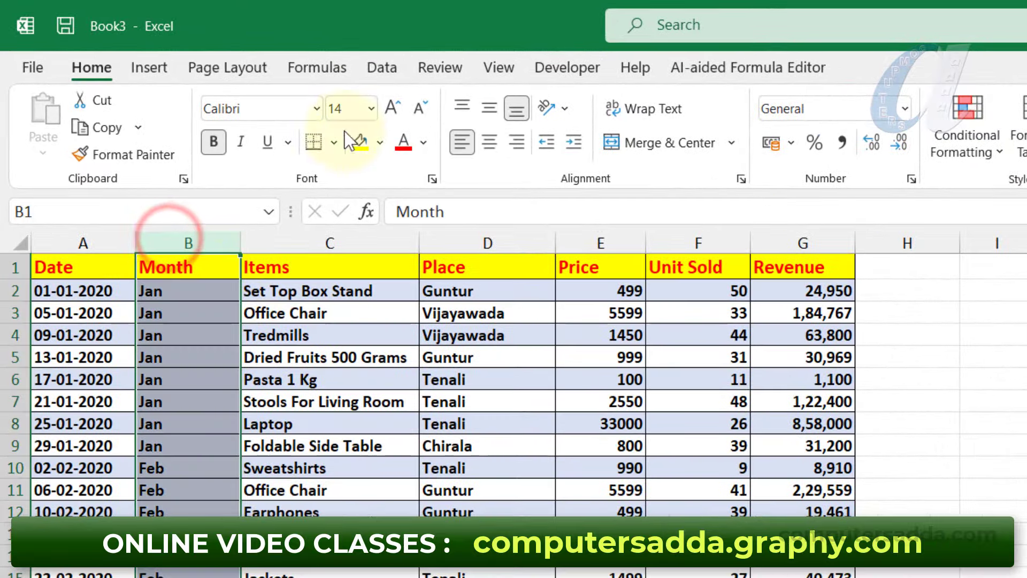
pyautogui.click(381, 68)
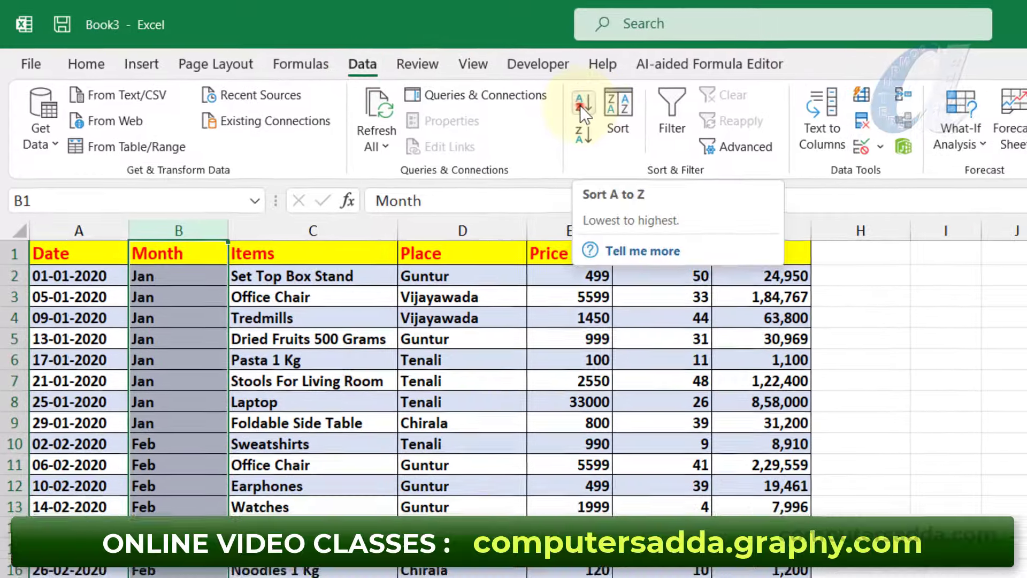
pyautogui.click(615, 109)
pyautogui.click(605, 532)
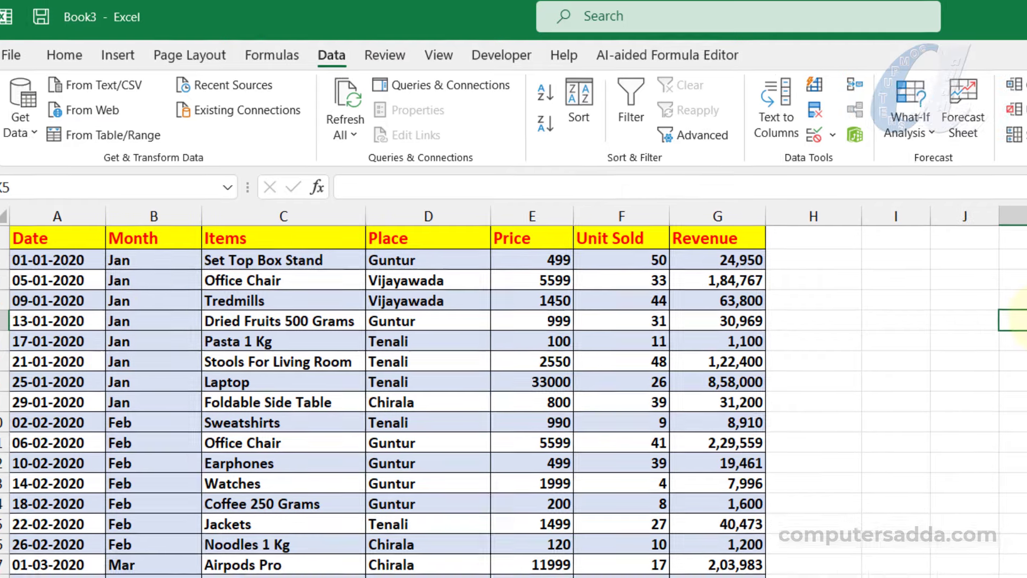
# Enter apr in cell K5 and fill the month series down to mar in K16.
pyautogui.click(795, 227)
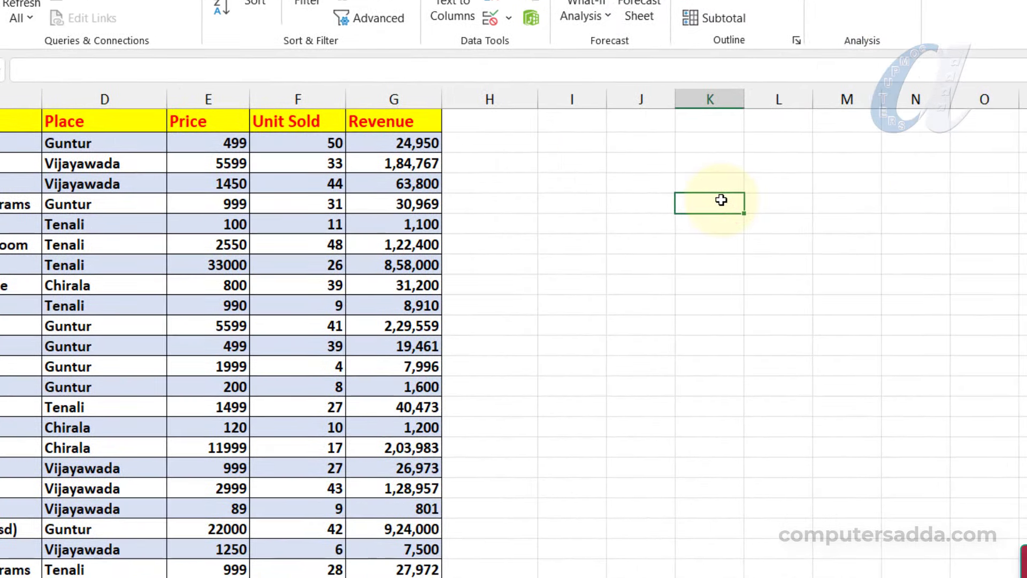
pyautogui.write('apr')
pyautogui.press('Return')
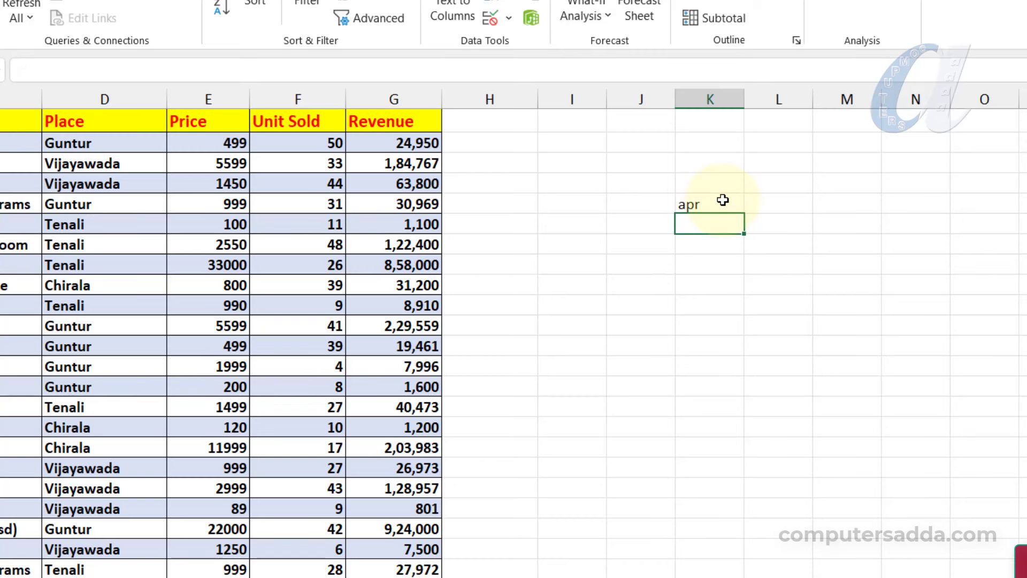
pyautogui.moveTo(747, 214); pyautogui.dragTo(744, 439)
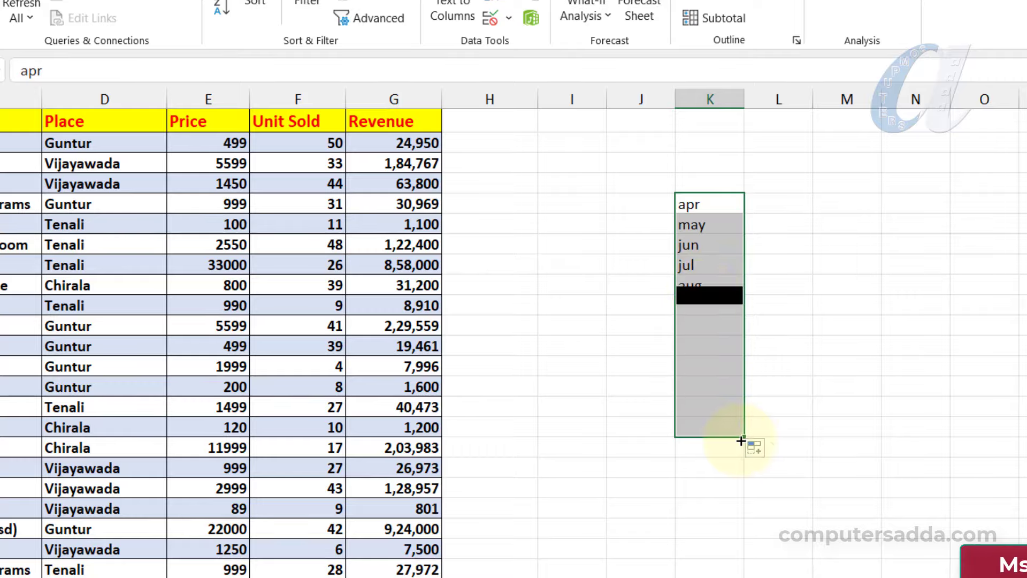
pyautogui.click(917, 283)
pyautogui.moveTo(720, 204); pyautogui.dragTo(719, 438)
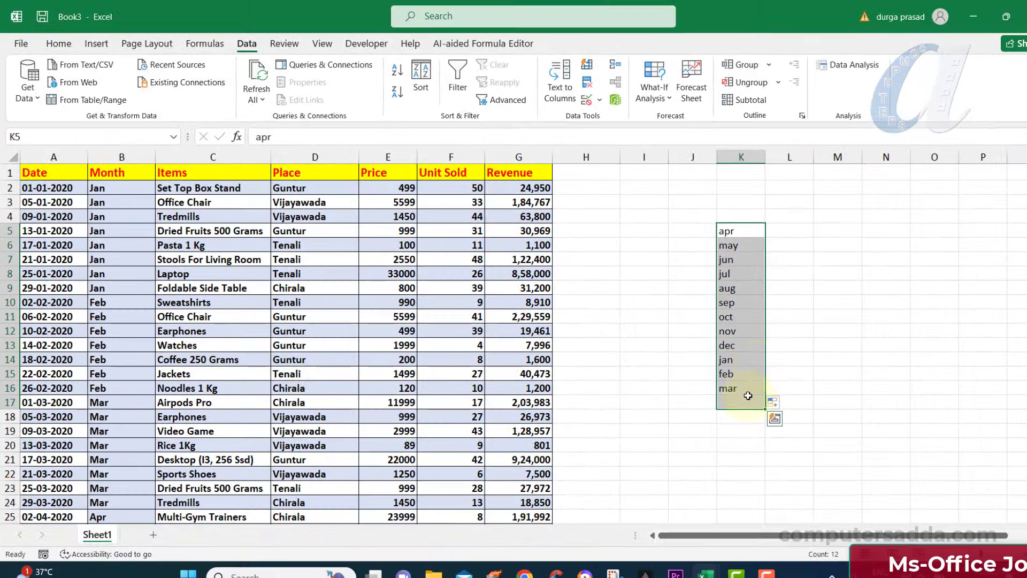
pyautogui.click(767, 307)
# Open the custom lists editor from Excel's advanced options.
pyautogui.click(20, 47)
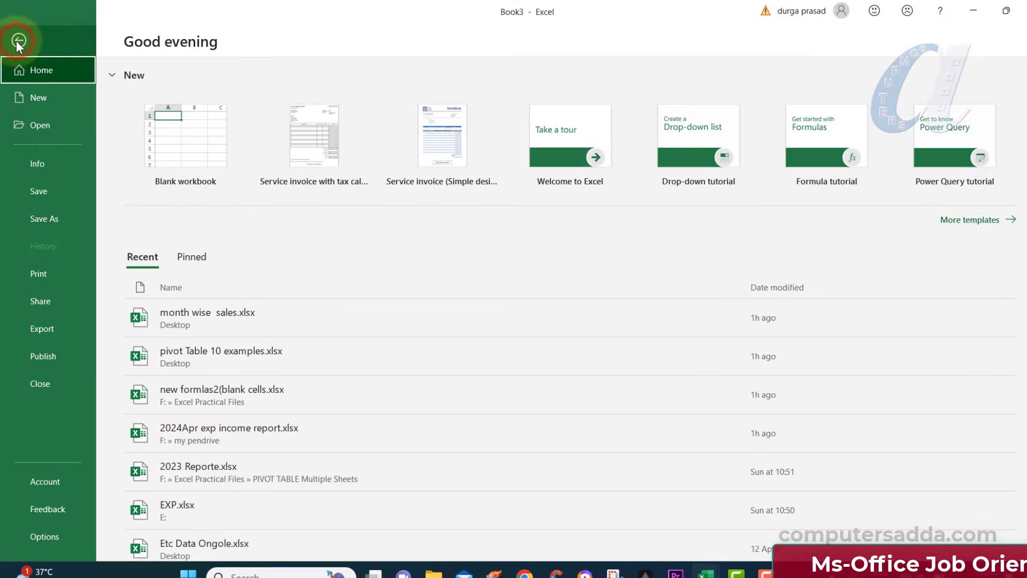
pyautogui.click(46, 539)
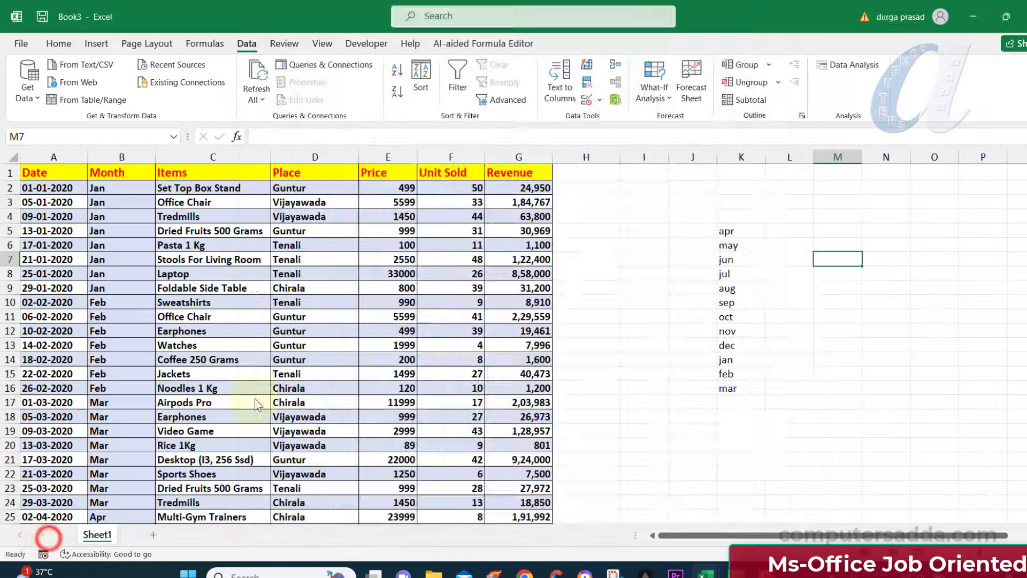
pyautogui.click(272, 212)
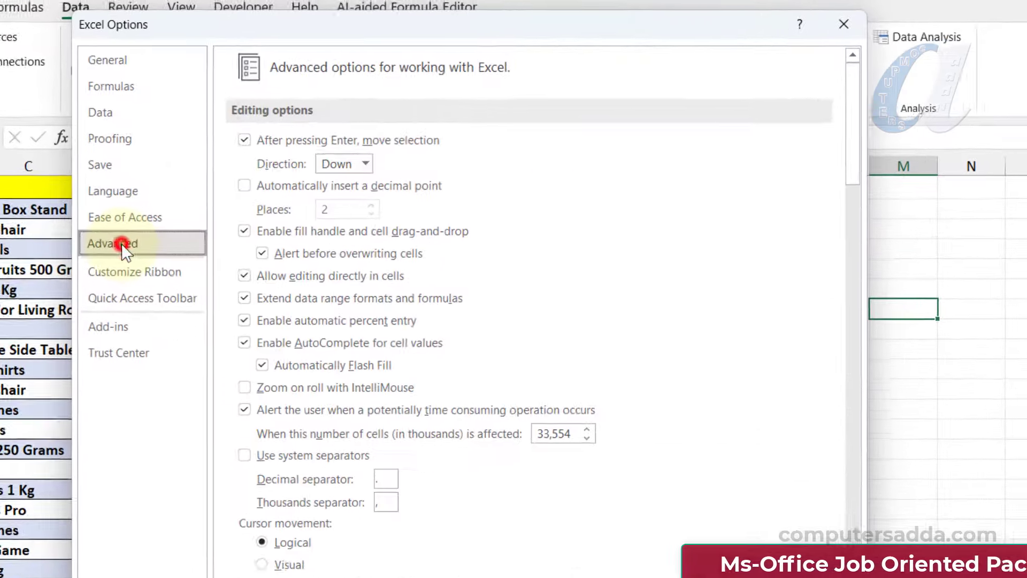
pyautogui.moveTo(857, 122); pyautogui.dragTo(853, 553)
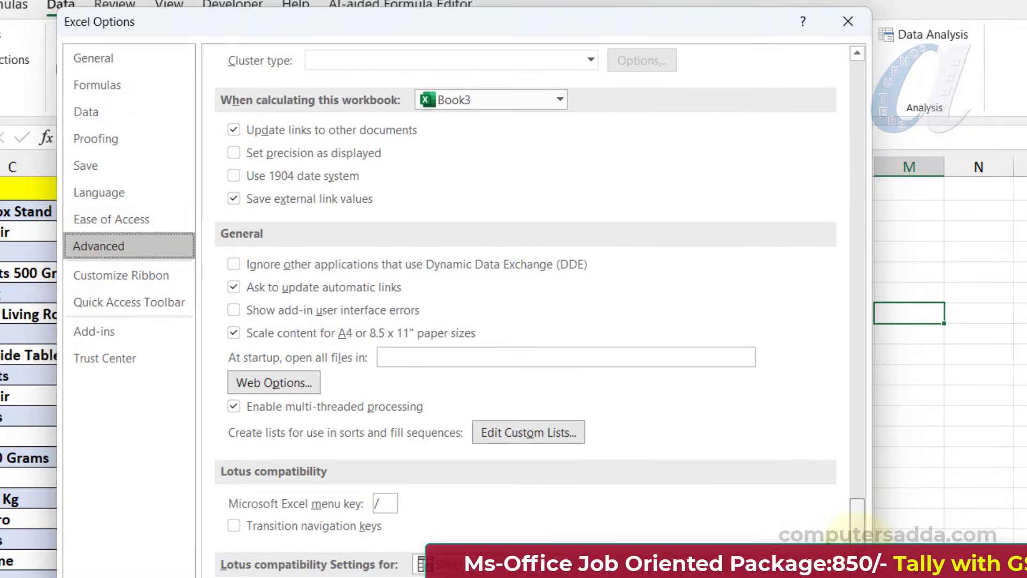
pyautogui.click(540, 433)
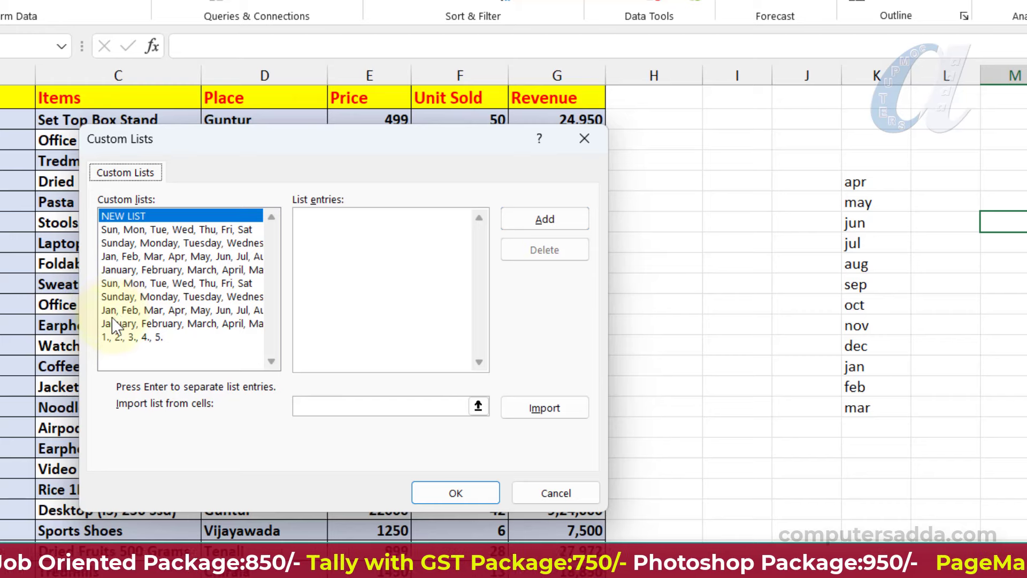
# Import the apr-to-mar months in K5:K16 as a new custom list and accept the options.
pyautogui.click(321, 409)
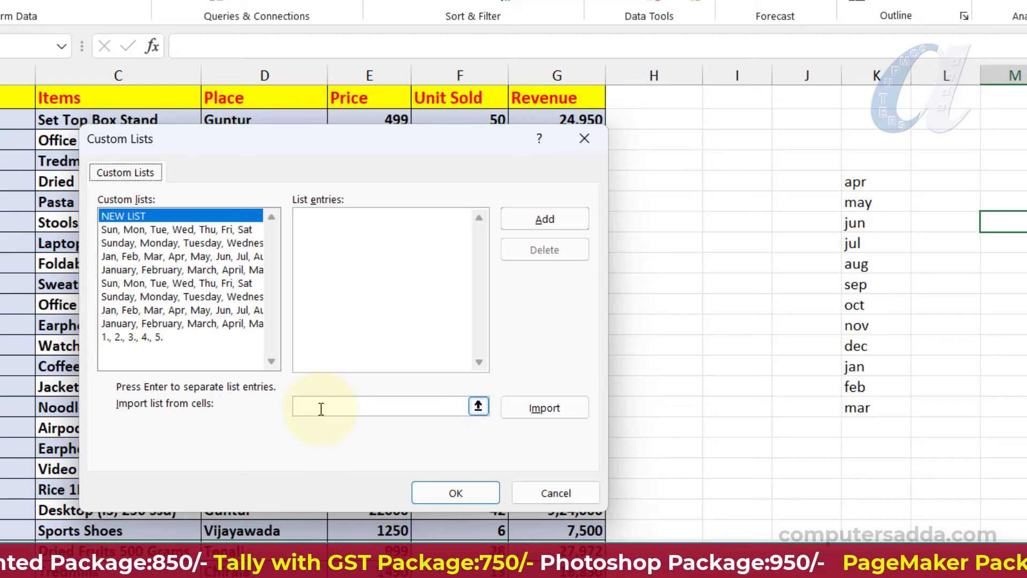
pyautogui.click(478, 406)
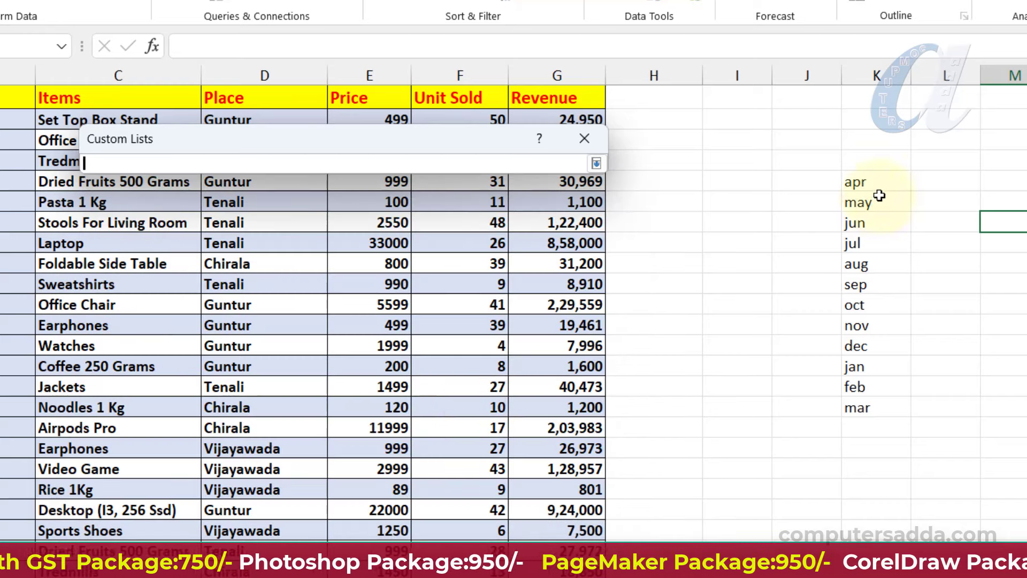
pyautogui.moveTo(882, 182); pyautogui.dragTo(881, 408)
pyautogui.press('Return')
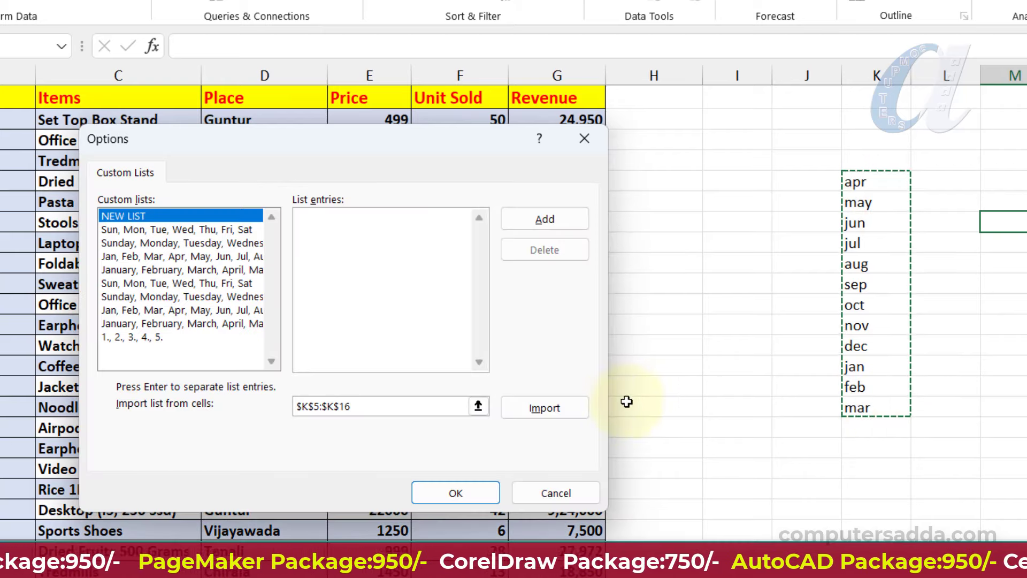
pyautogui.click(554, 409)
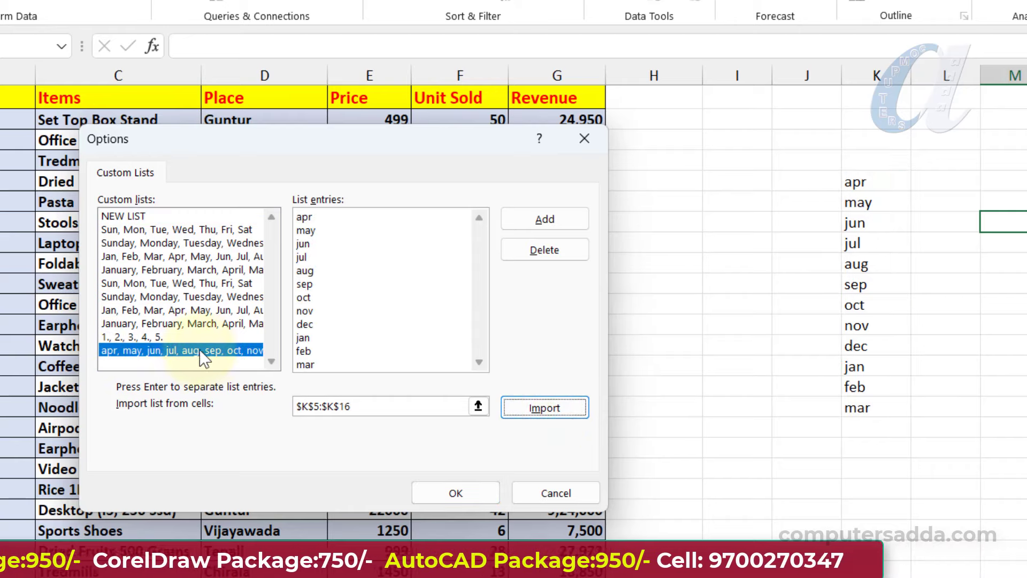
pyautogui.click(476, 493)
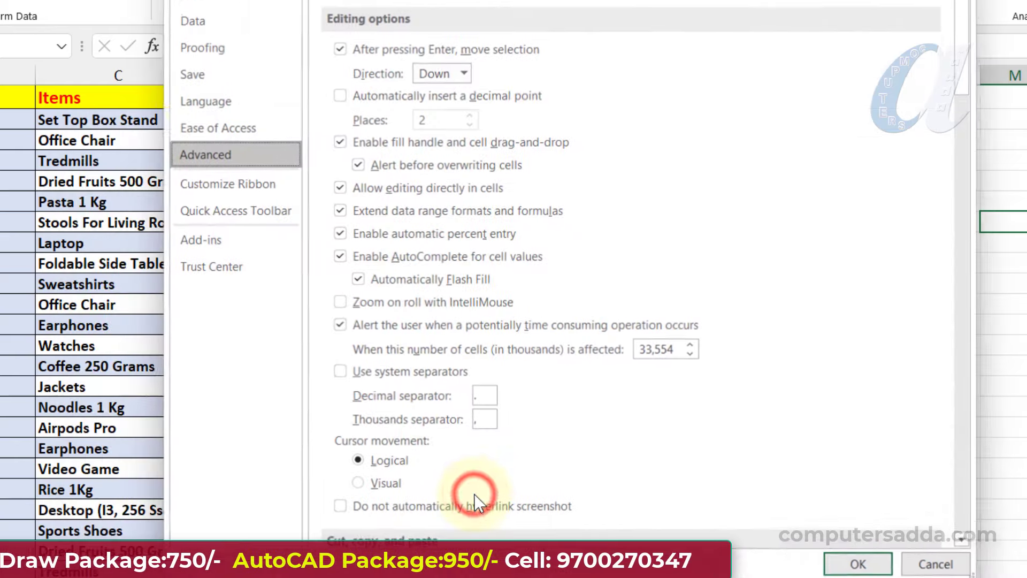
pyautogui.click(848, 564)
# Enter the formula =TEXT(A2,"MMM") in cell B2 to extract the month from the date.
pyautogui.click(17, 120)
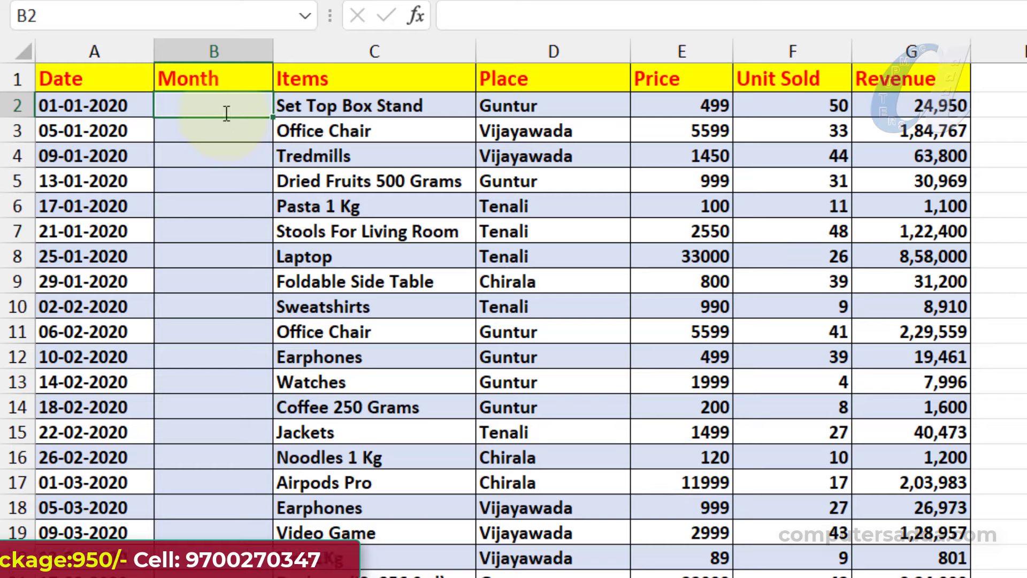
pyautogui.write('=tex')
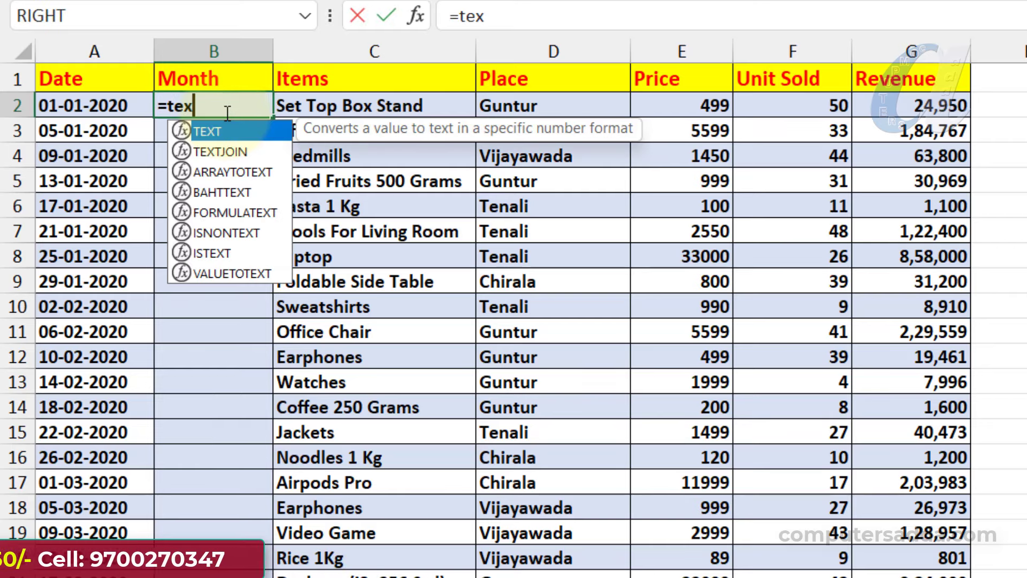
pyautogui.press('Tab')
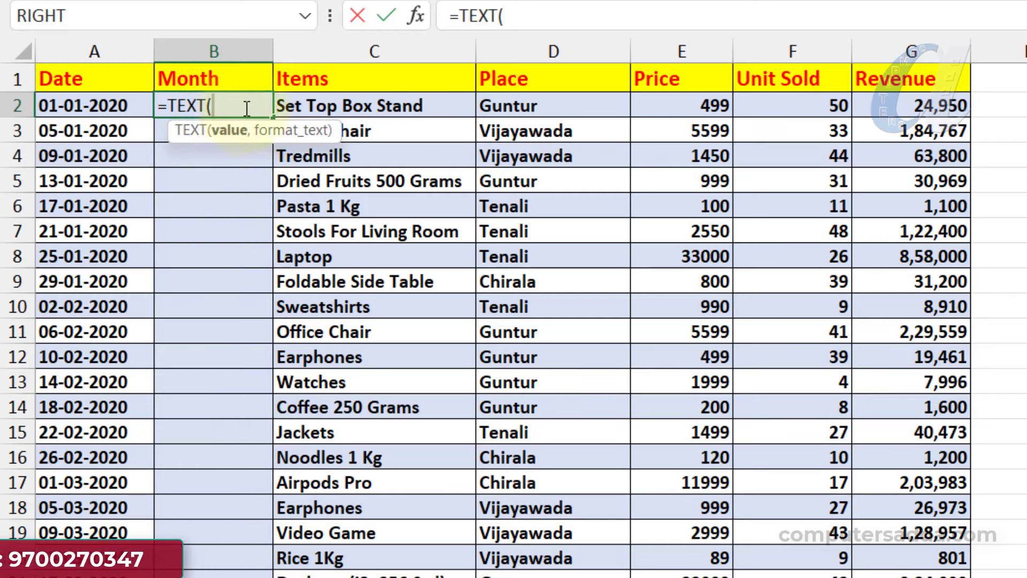
pyautogui.click(93, 107)
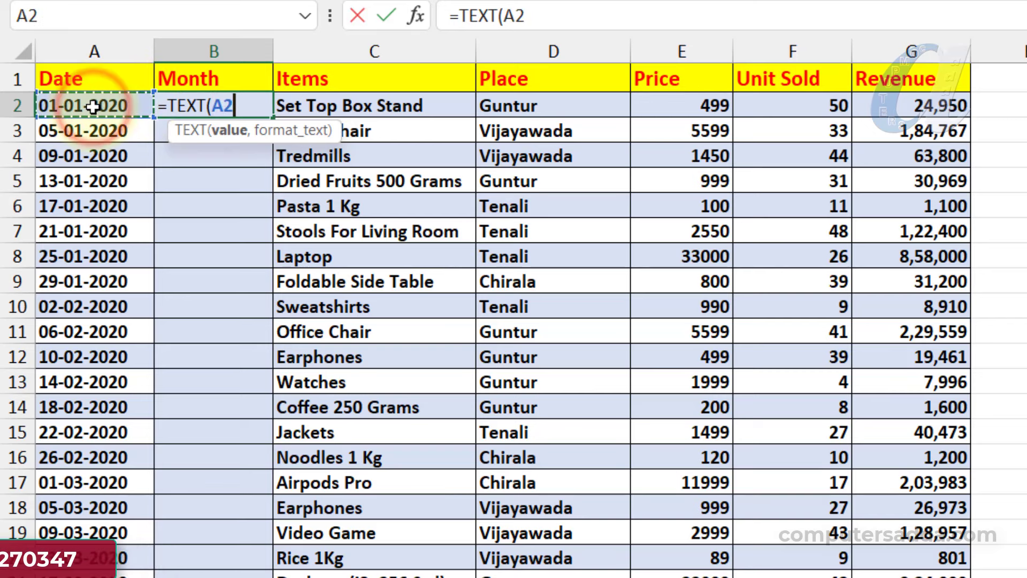
pyautogui.write(',')
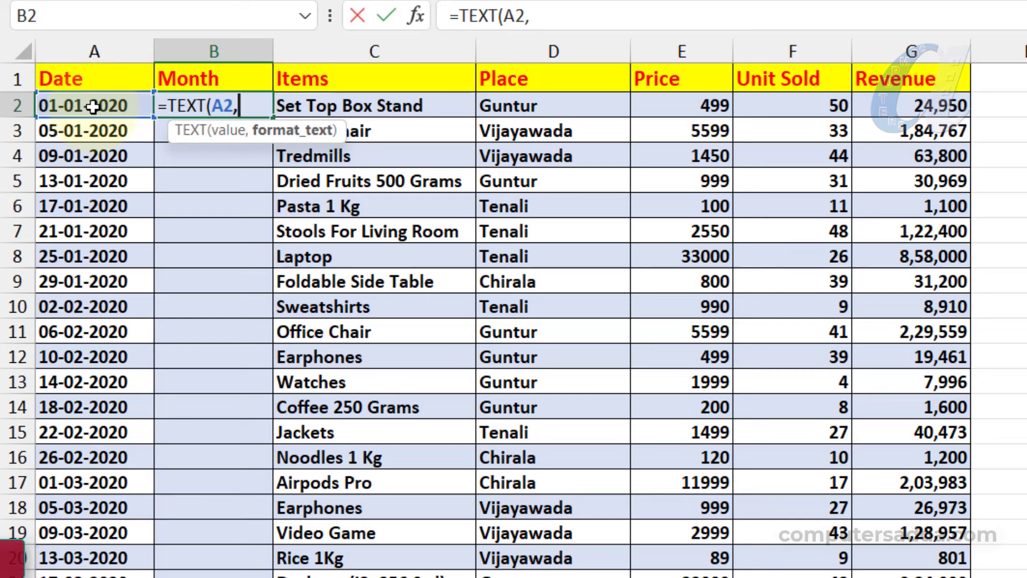
pyautogui.write('"MMM')
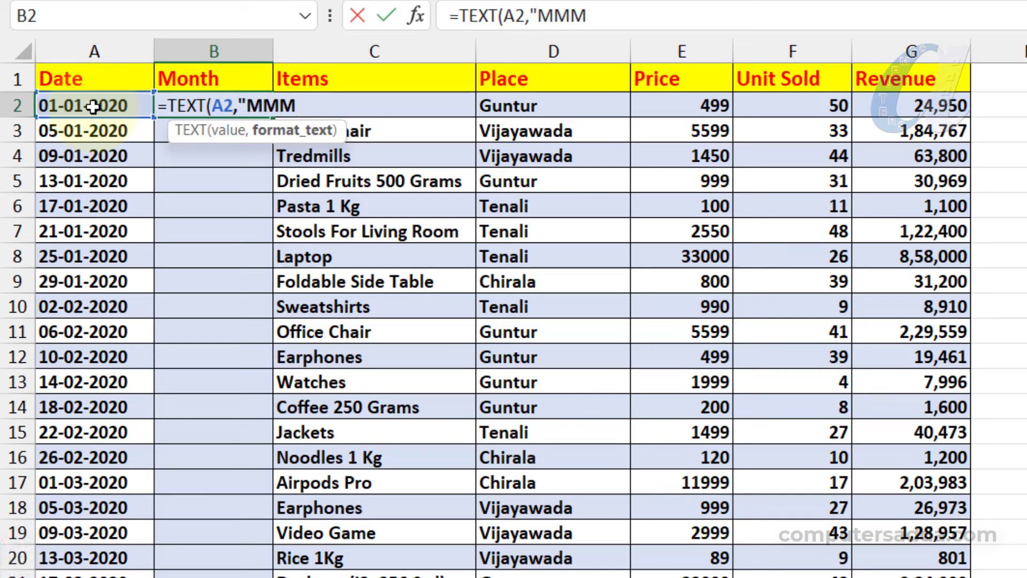
pyautogui.write('"')
pyautogui.press('Return')
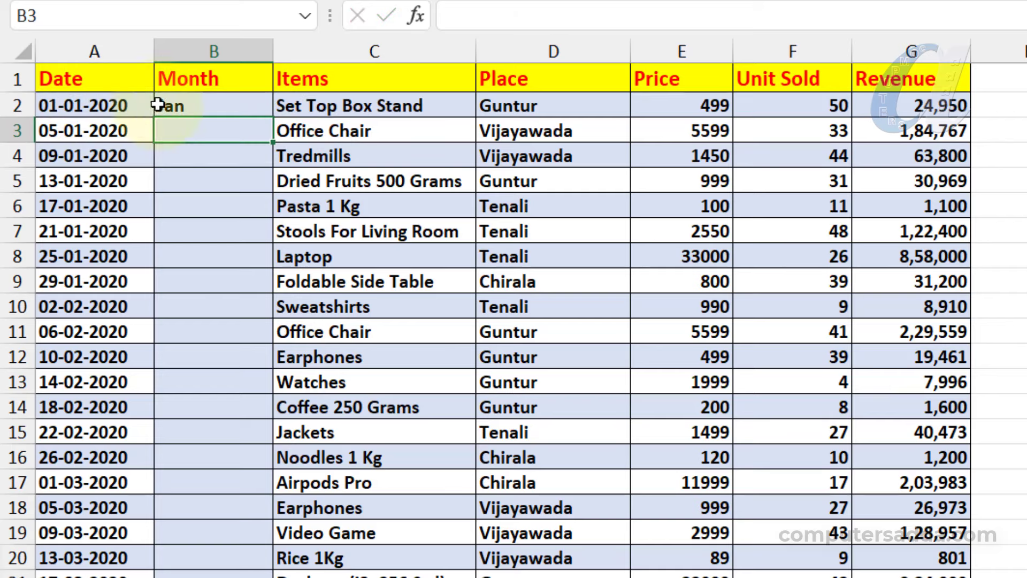
# Fill the month formula from B2 down the whole Month column and check the filled rows.
pyautogui.click(236, 105)
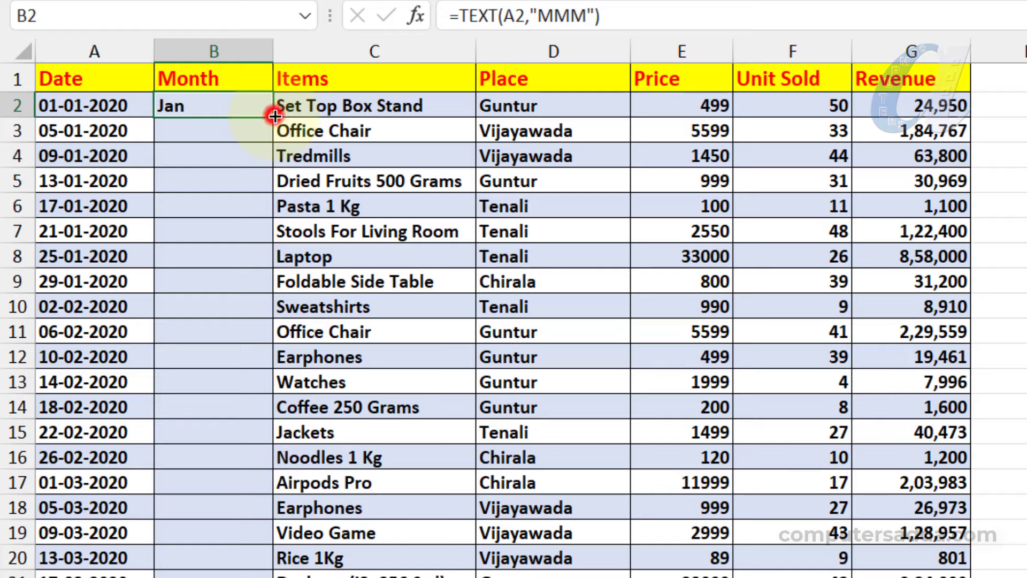
pyautogui.doubleClick(275, 116)
pyautogui.scroll(-10, 232, 310)
pyautogui.scroll(3, 233, 276)
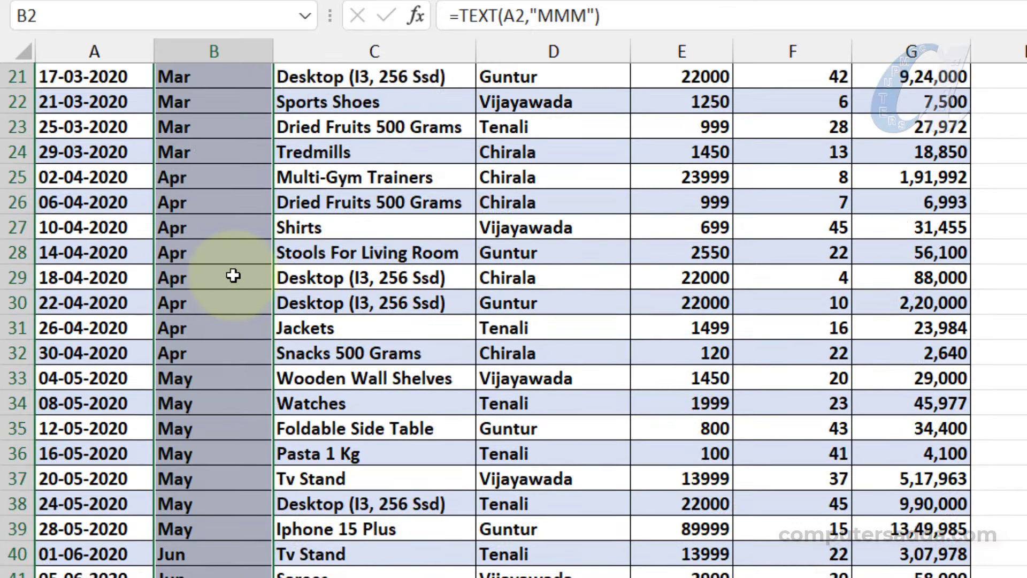
pyautogui.scroll(7, 233, 276)
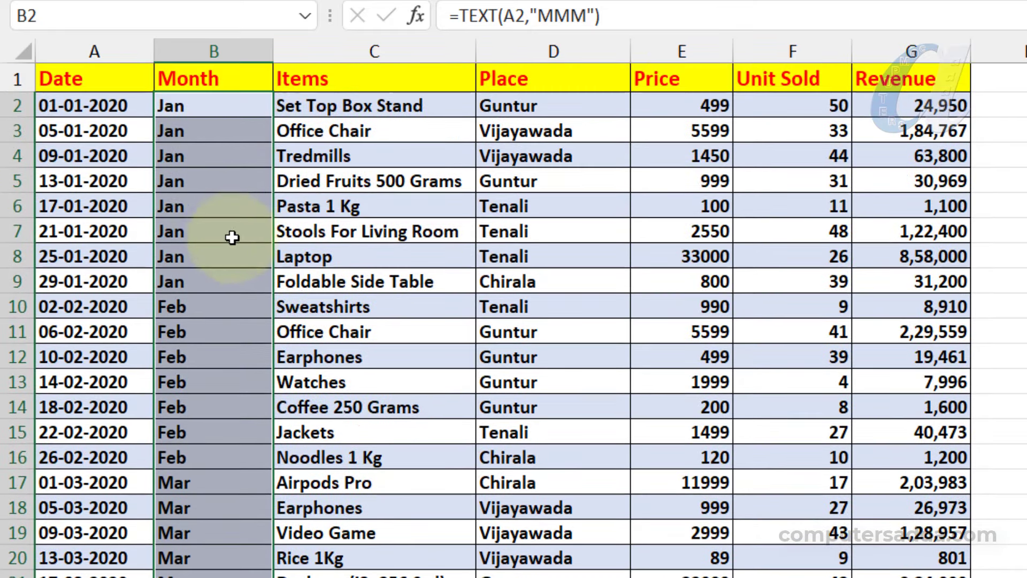
# Start a custom sort on the Month column, expanding the selection to the adjacent data and sorting by Month.
pyautogui.click(220, 49)
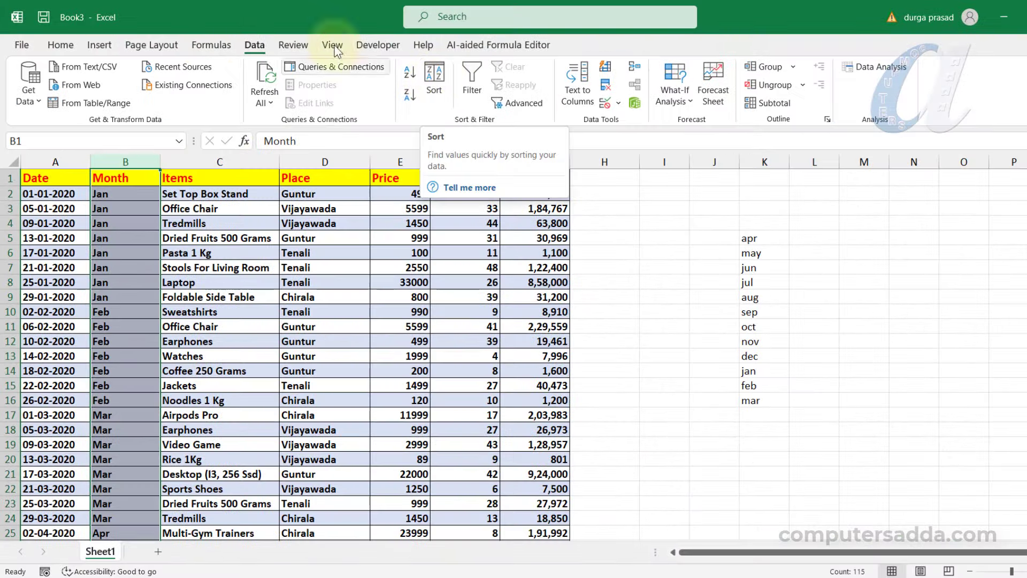
pyautogui.click(435, 80)
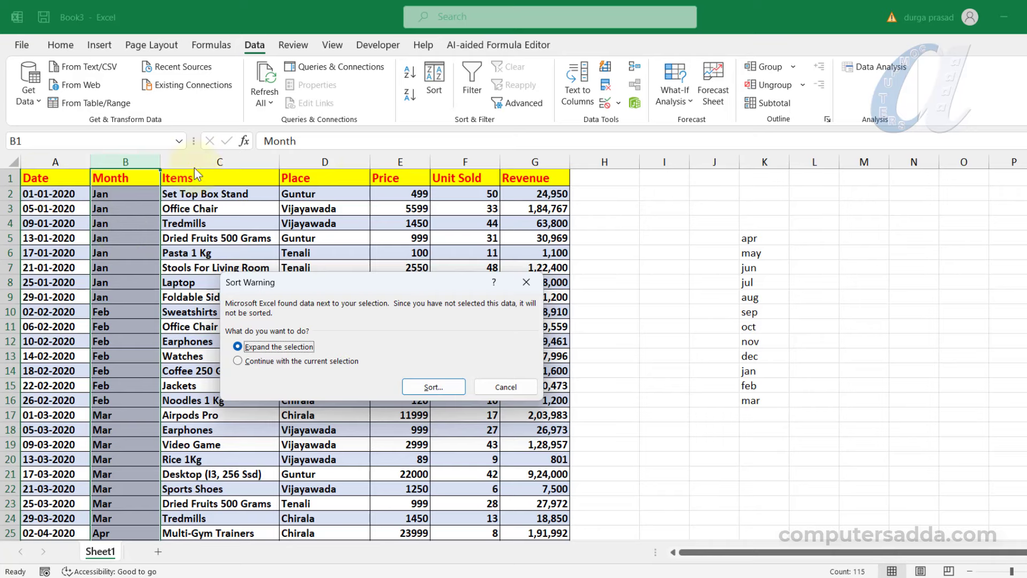
pyautogui.click(431, 387)
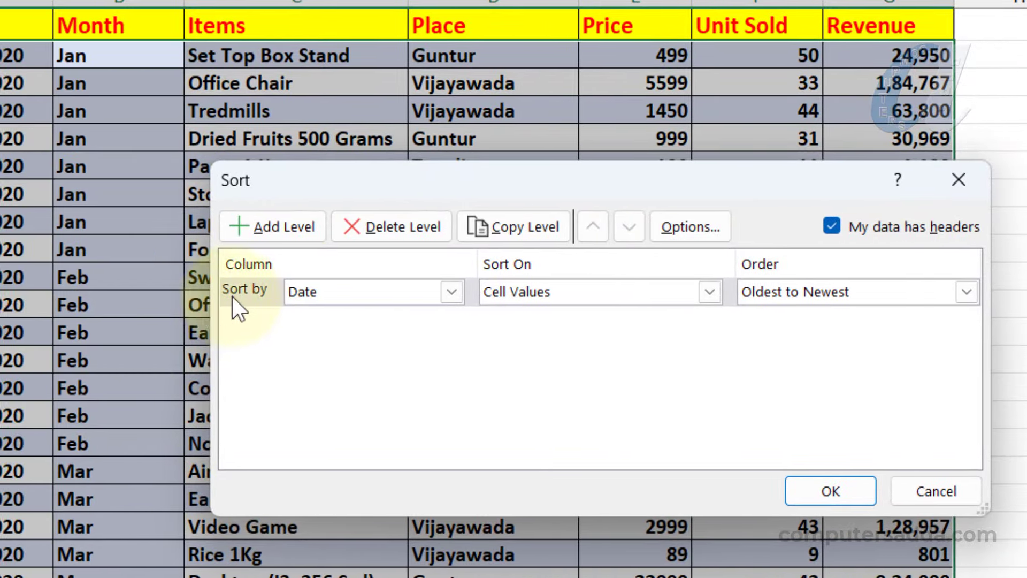
pyautogui.click(452, 292)
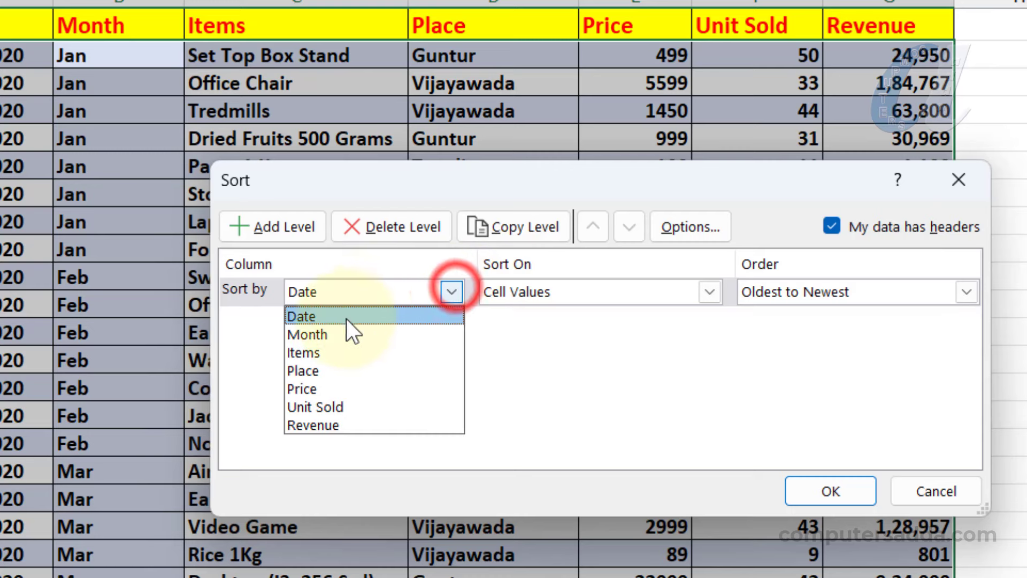
pyautogui.click(317, 333)
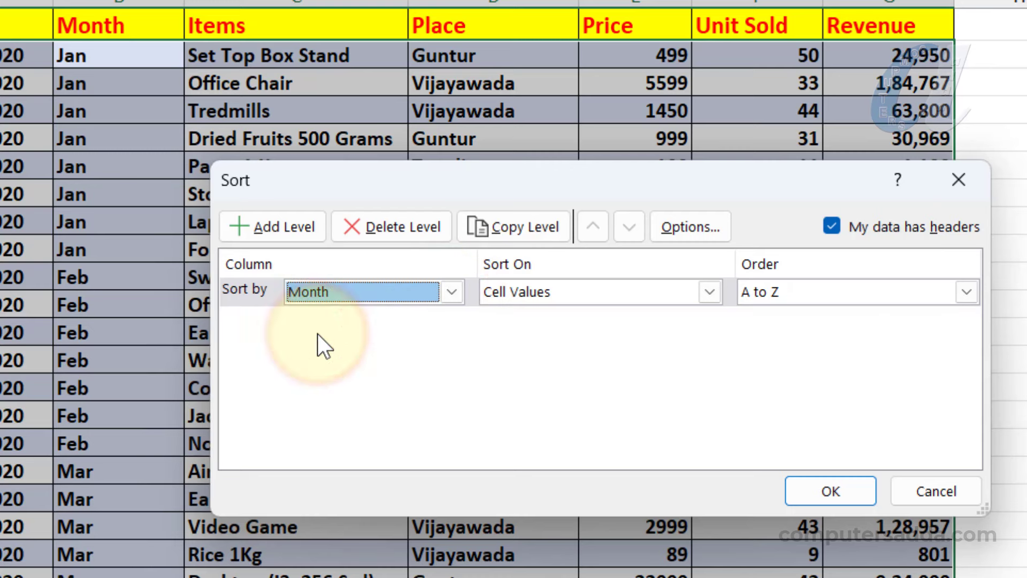
# Set the sort order to the custom list starting apr, may, jun, apply the sort and review the rows.
pyautogui.click(966, 293)
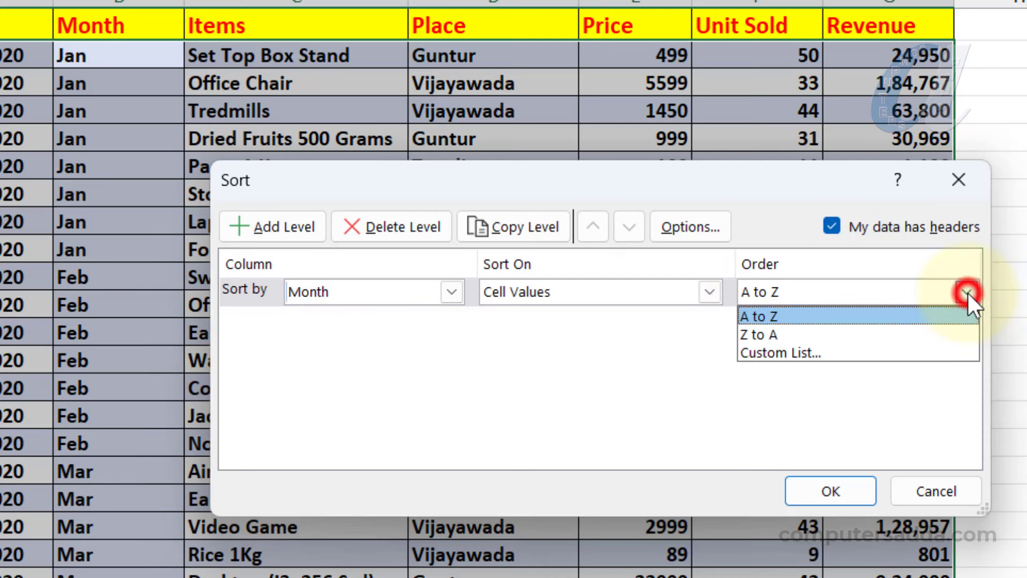
pyautogui.click(779, 352)
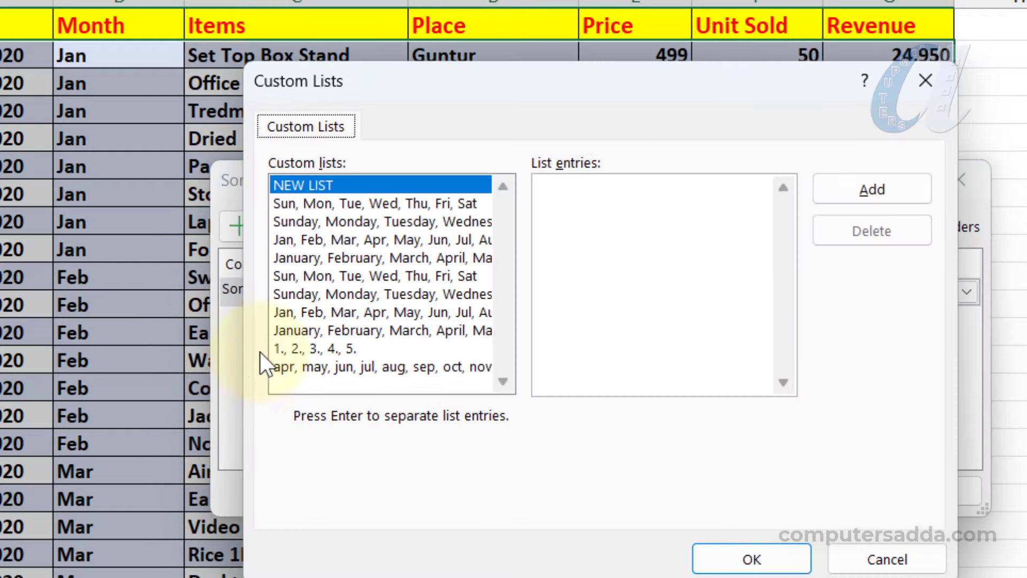
pyautogui.click(390, 365)
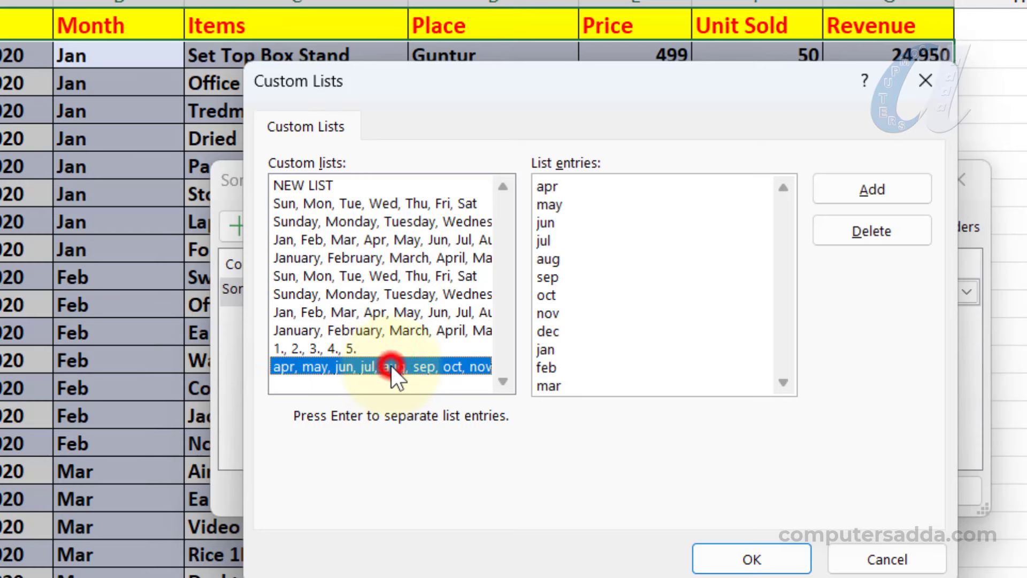
pyautogui.click(752, 559)
pyautogui.click(818, 489)
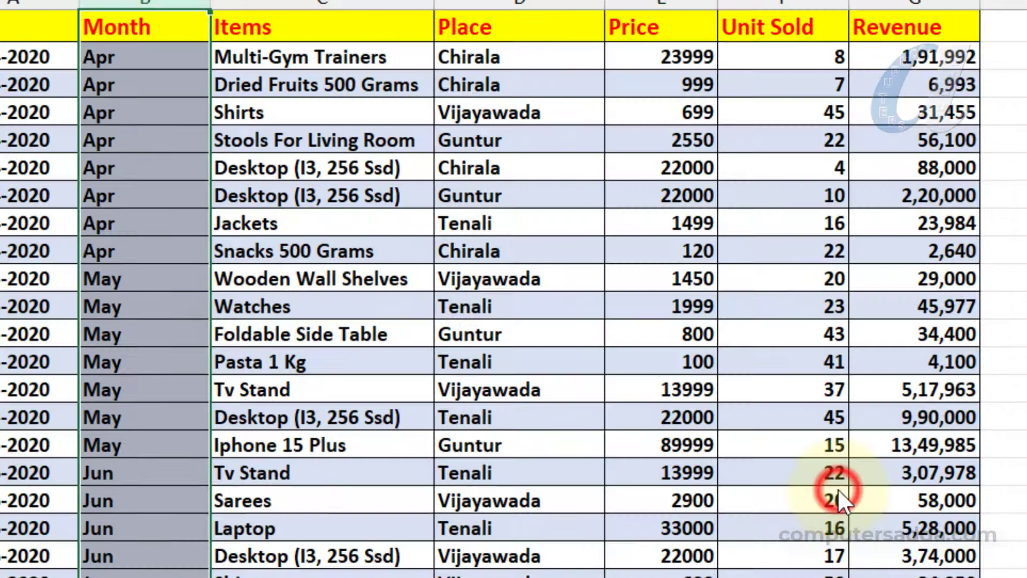
pyautogui.scroll(-15, 267, 144)
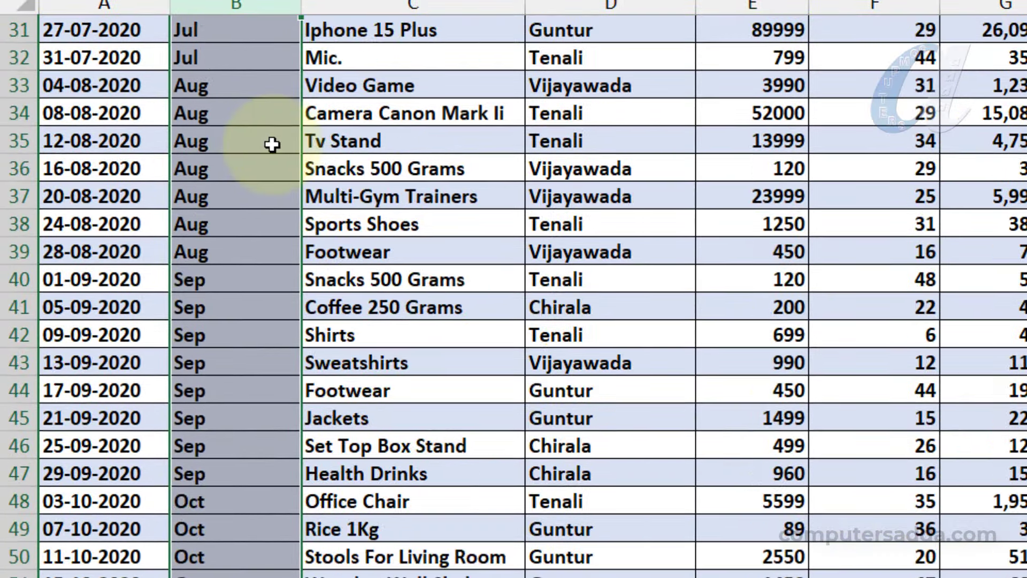